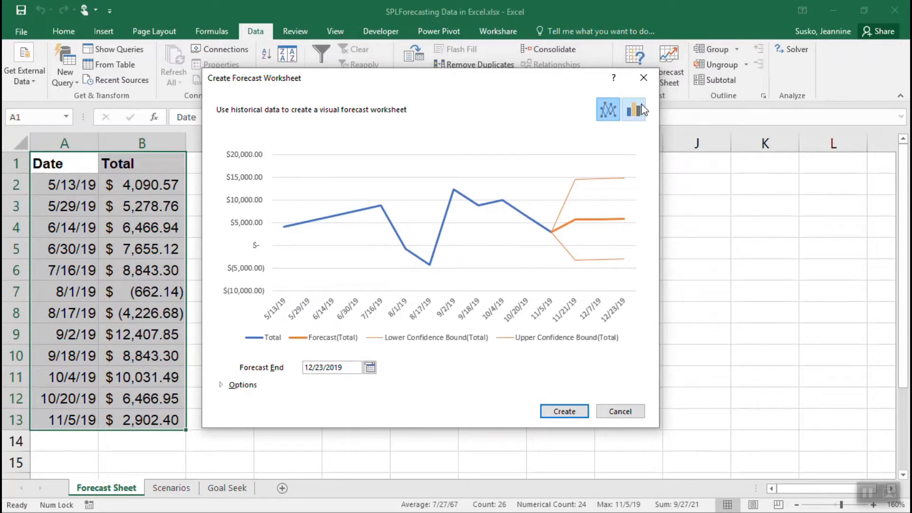
Create a line-chart forecast worksheet from the Date and Total data, with the forecast ending on 3/31/2020
left_click(637, 116)
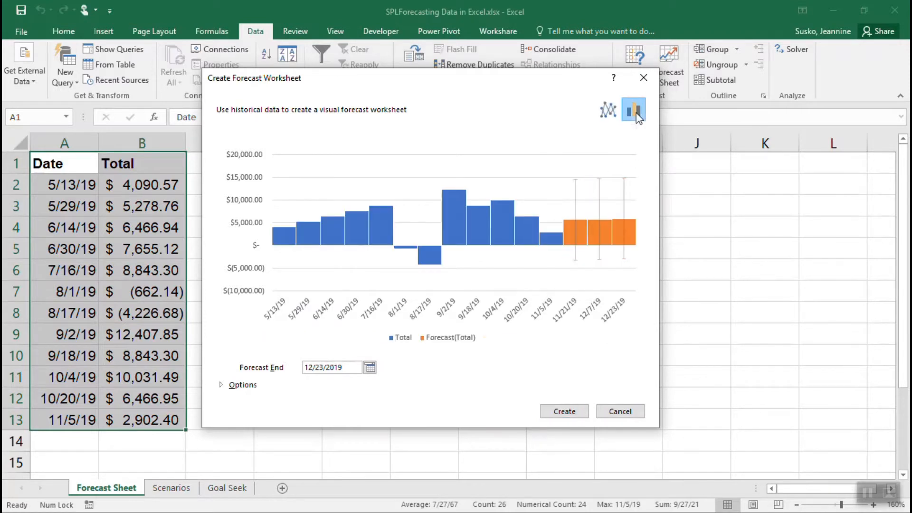
left_click(609, 120)
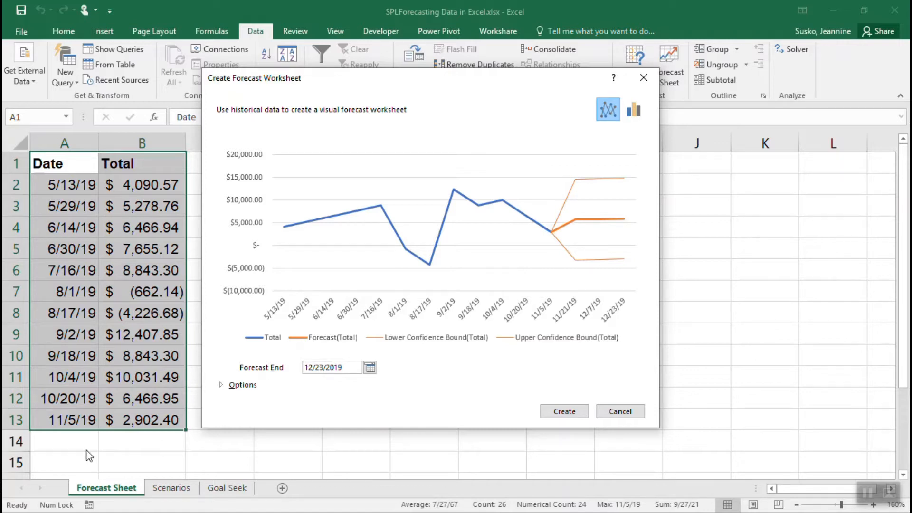
left_click(370, 368)
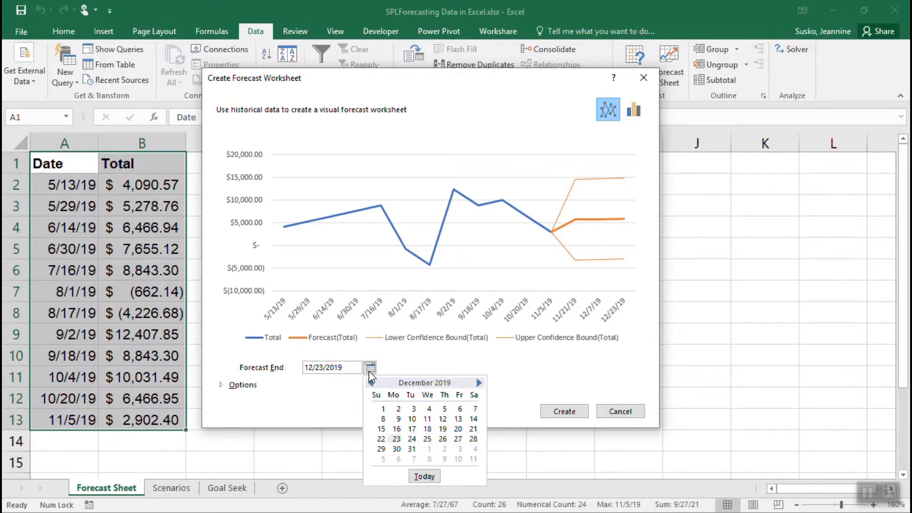
left_click(479, 383)
left_click(478, 383)
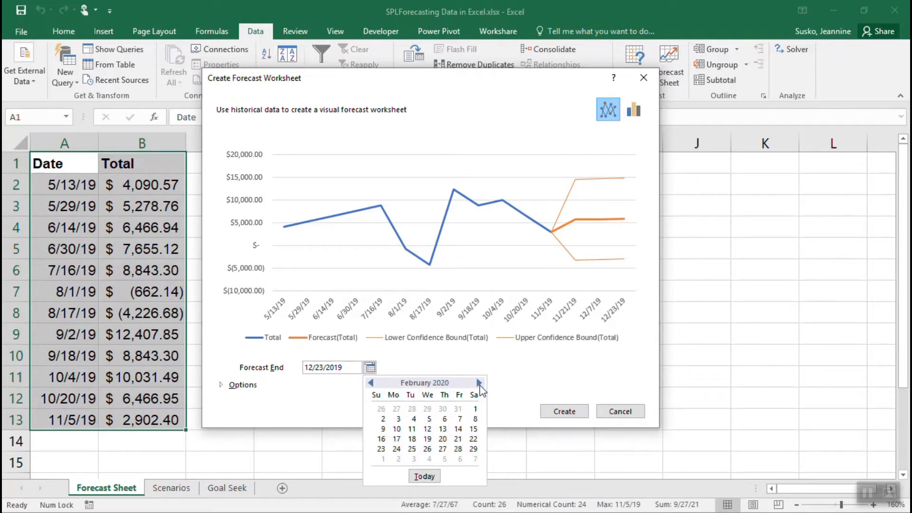
left_click(478, 383)
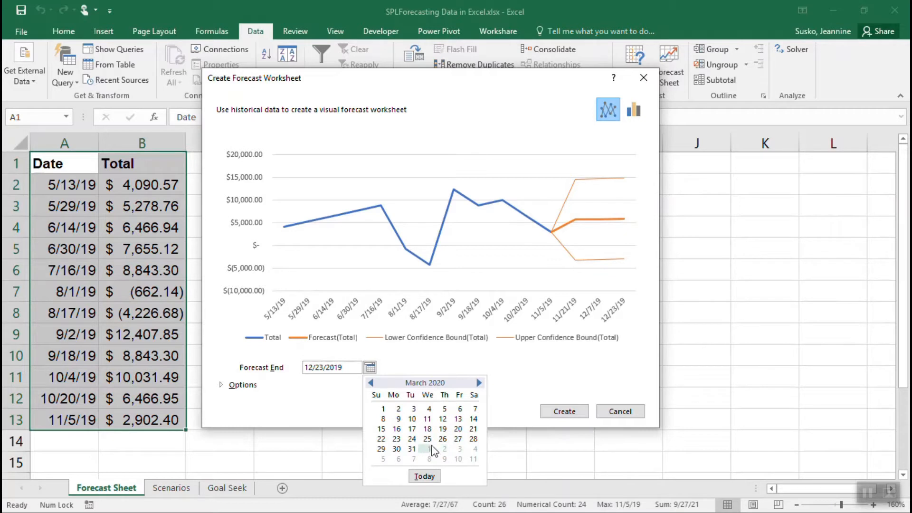
left_click(412, 449)
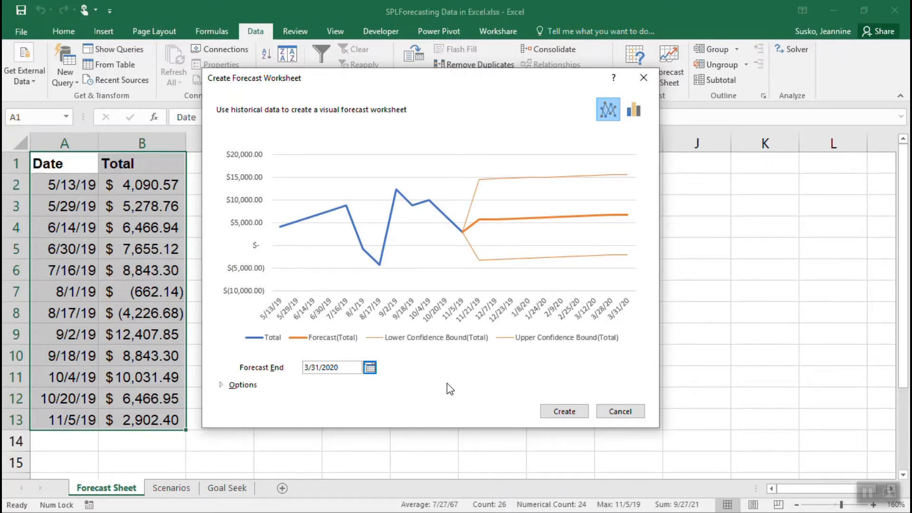
left_click(568, 412)
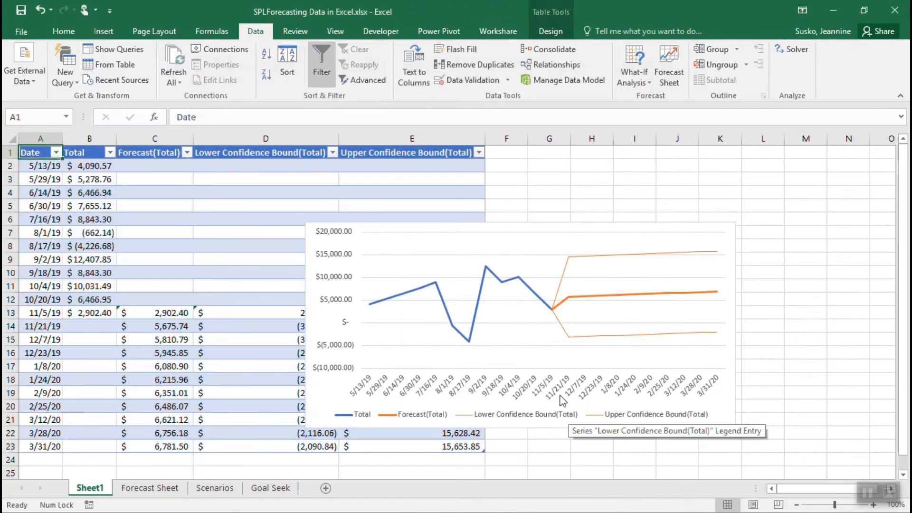
Move the forecast chart on Sheet1 off the table, into the empty area starting at cell F1
left_click(142, 494)
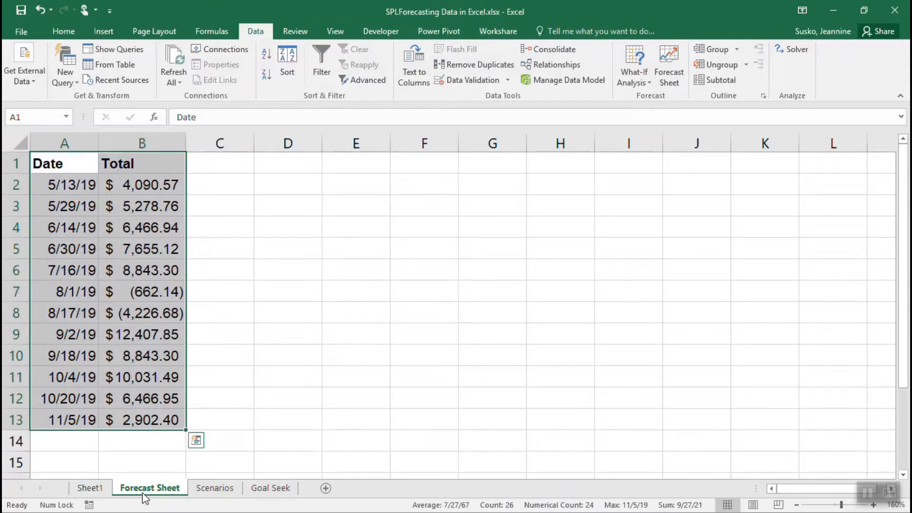
left_click(87, 489)
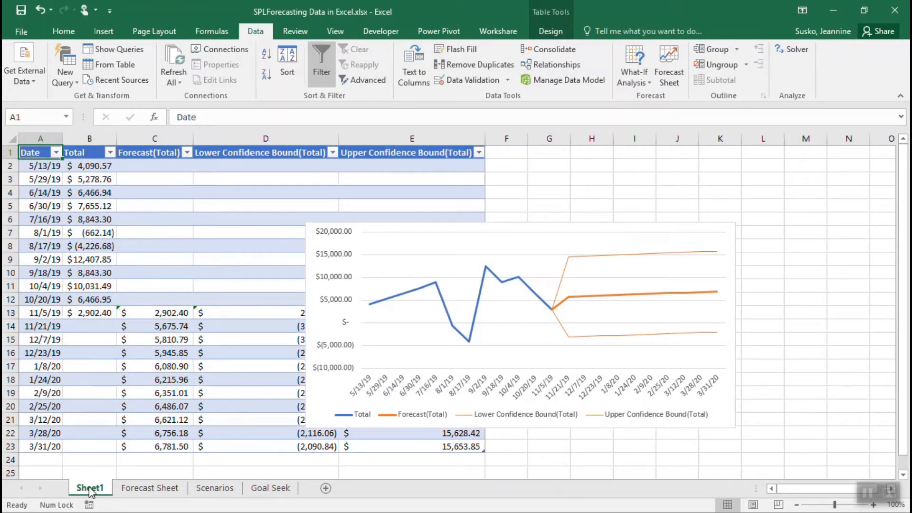
left_click(445, 230)
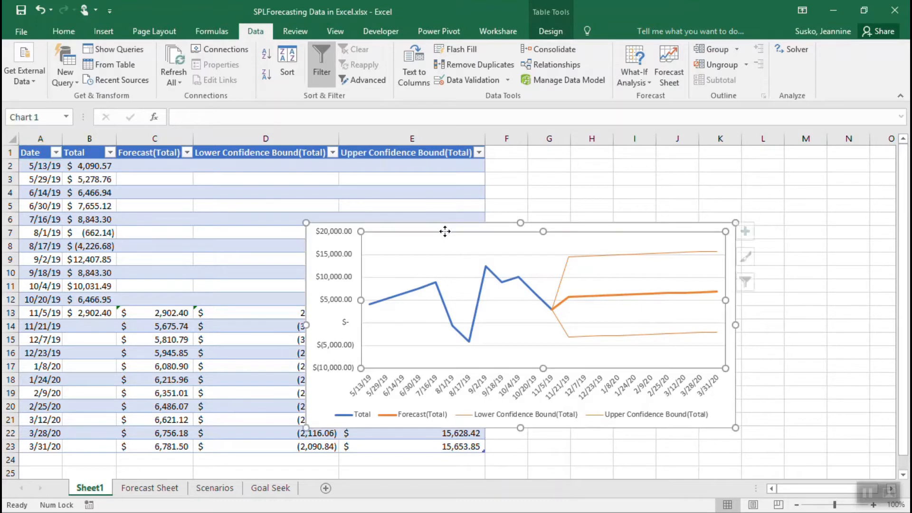
left_click(409, 225)
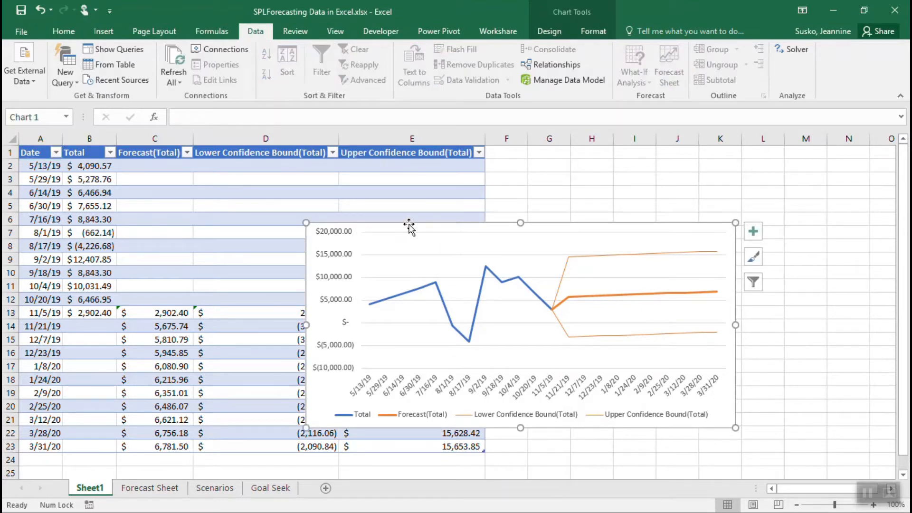
left_click_drag(409, 224, 594, 153)
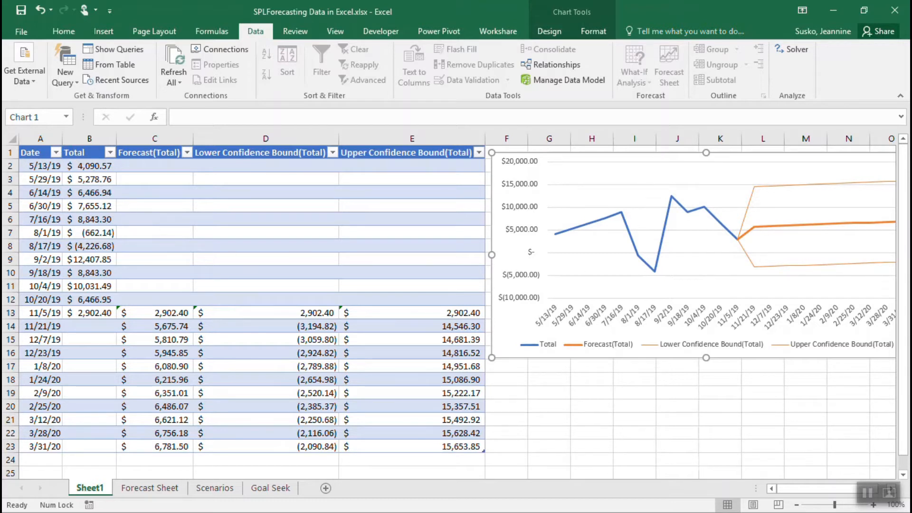
Review the historical data in A2:B13, the forecast rows in A14:E23 and the full chart on Sheet1
left_click_drag(45, 164, 65, 319)
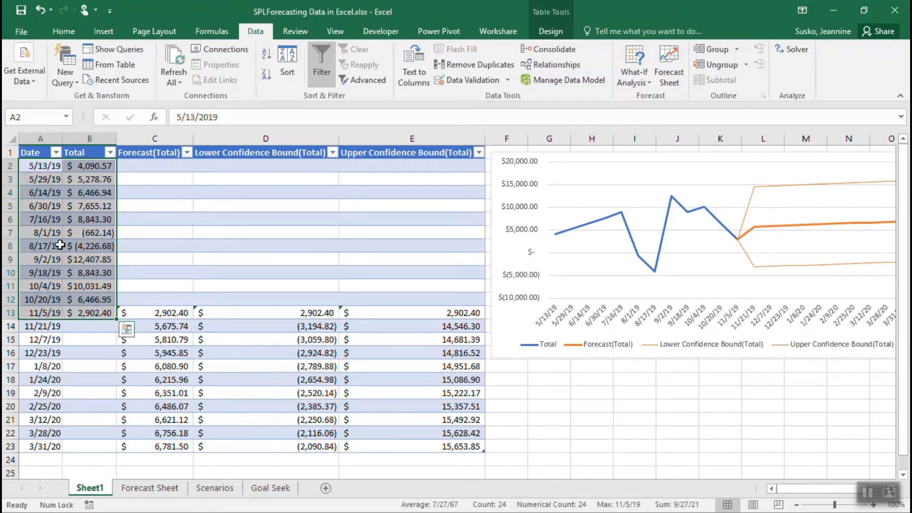
left_click(29, 327)
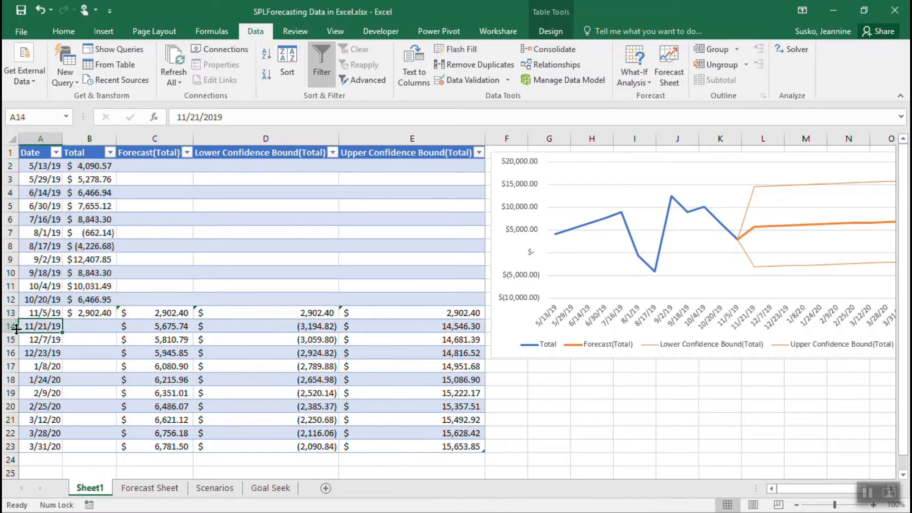
left_click_drag(38, 326, 480, 448)
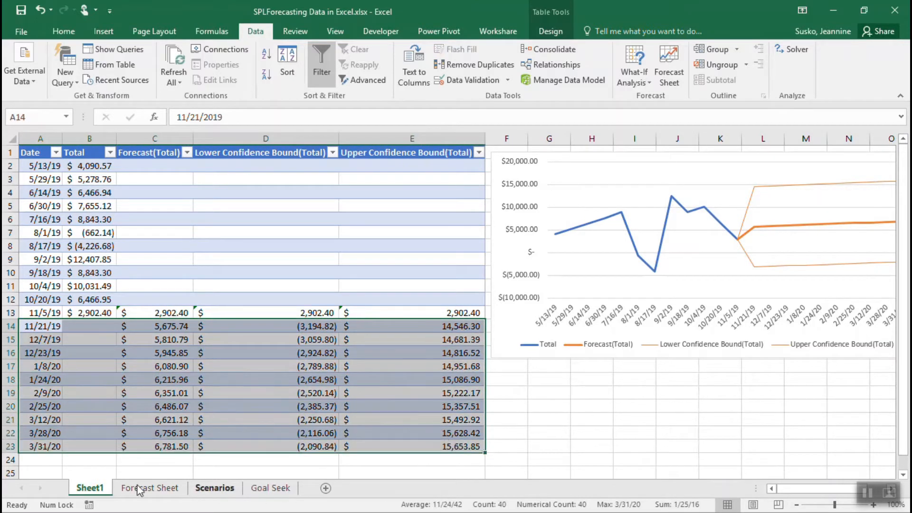
left_click(558, 448)
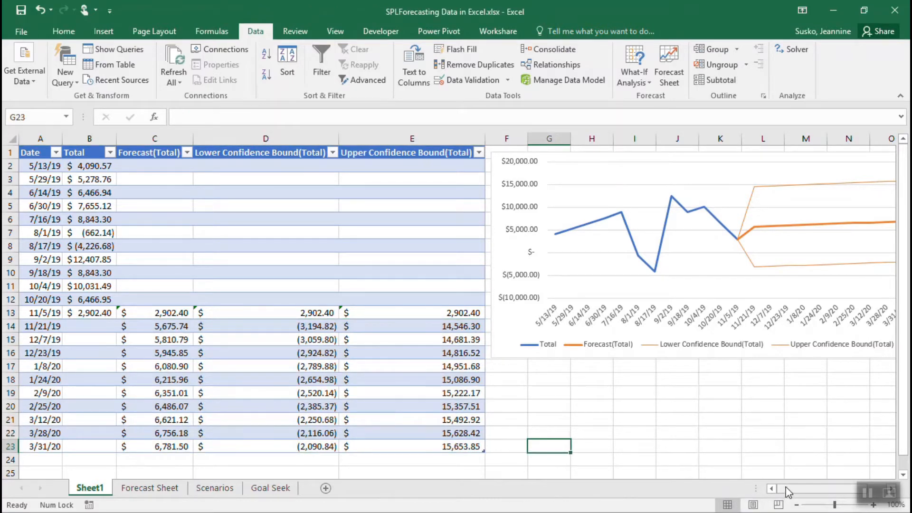
left_click_drag(786, 486, 826, 490)
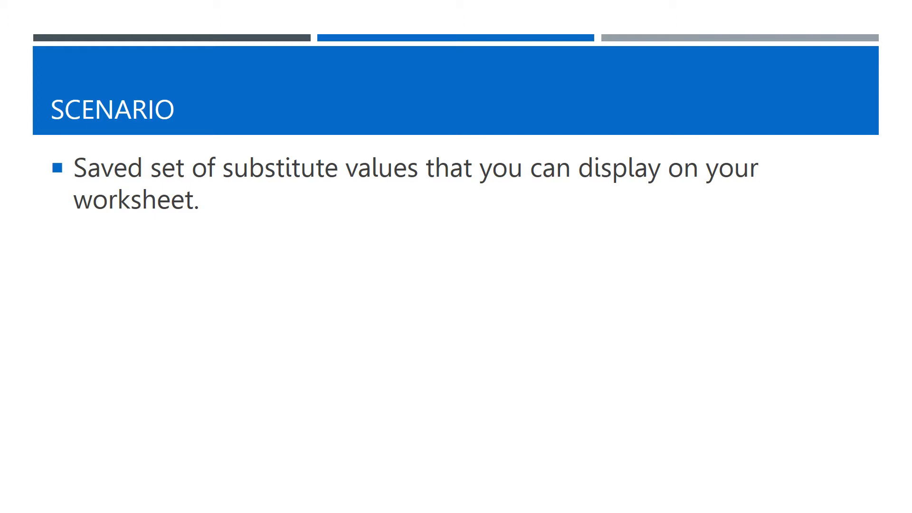
key("Right")
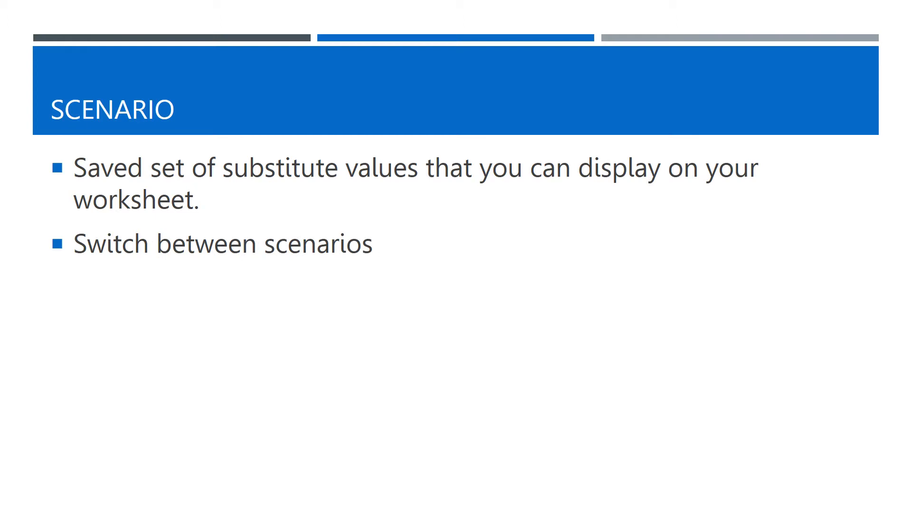
key("Right")
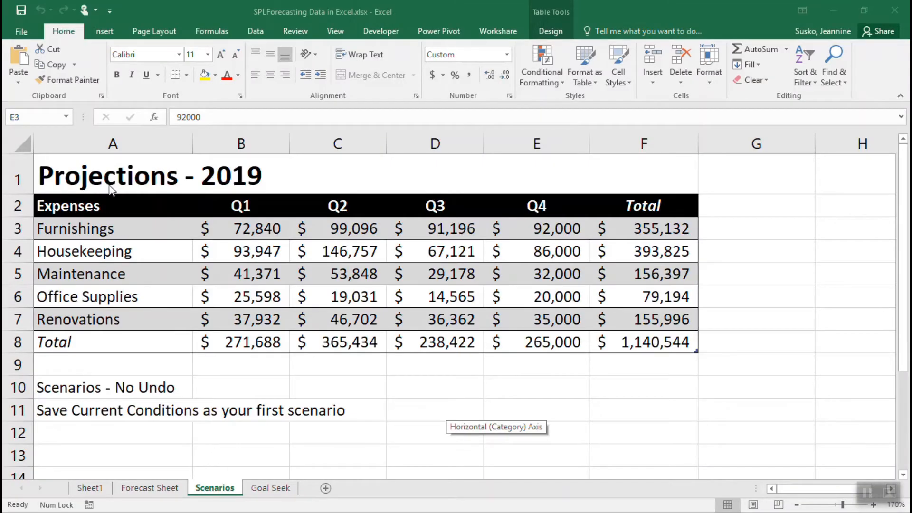
Examine the Projections - 2019 table, the Furnishings Q4 amount and the scenario notes in A10 and A11
left_click(342, 187)
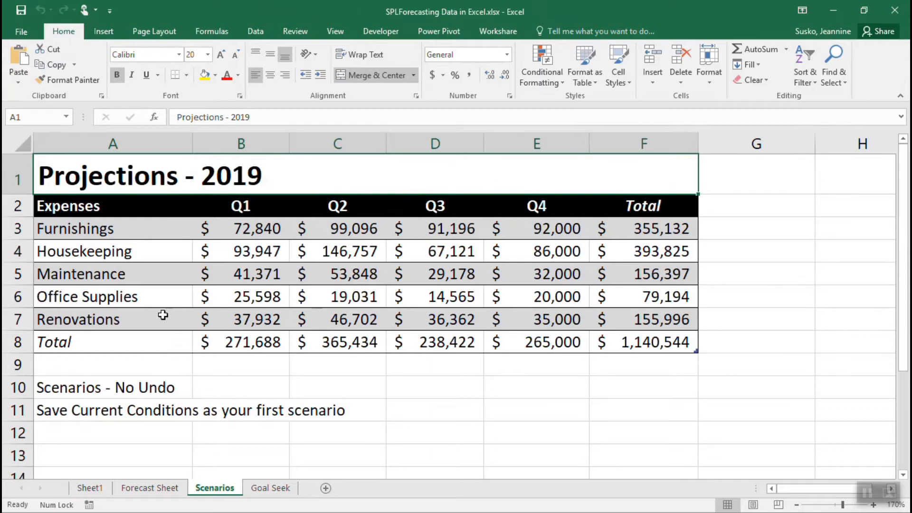
left_click(133, 229)
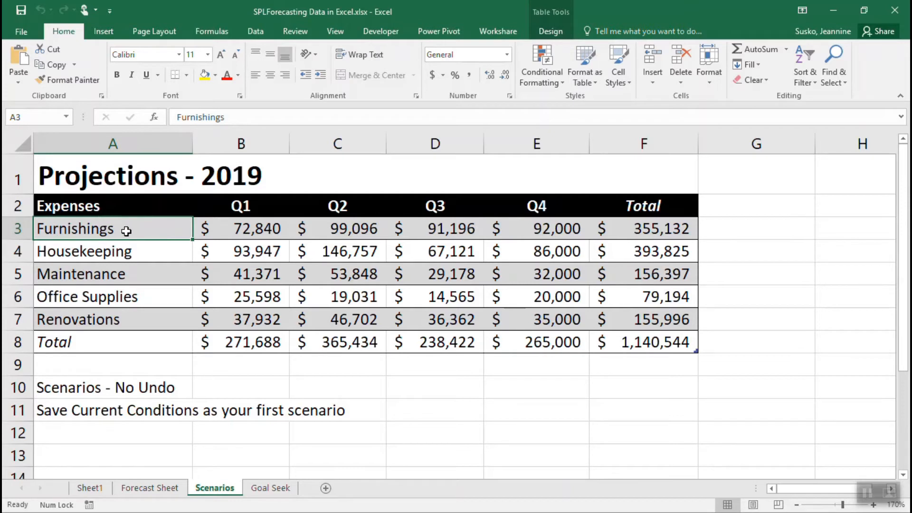
left_click(543, 222)
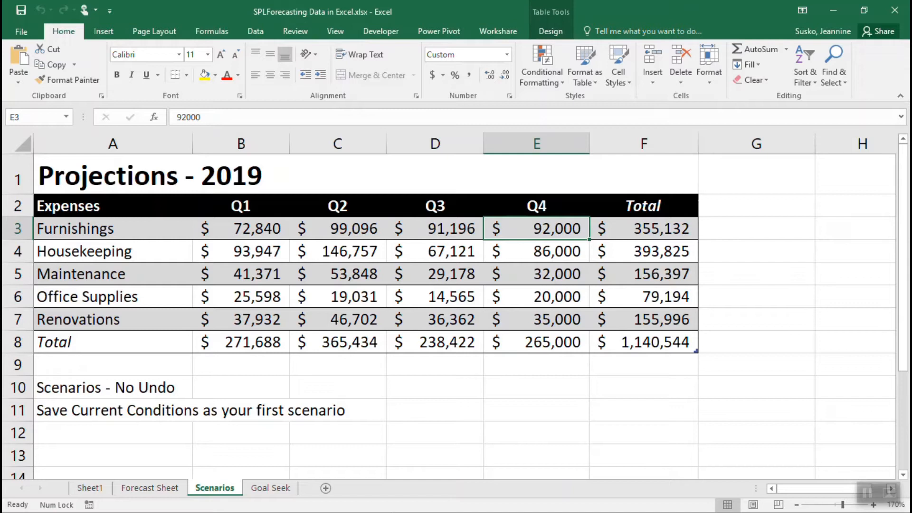
left_click(169, 390)
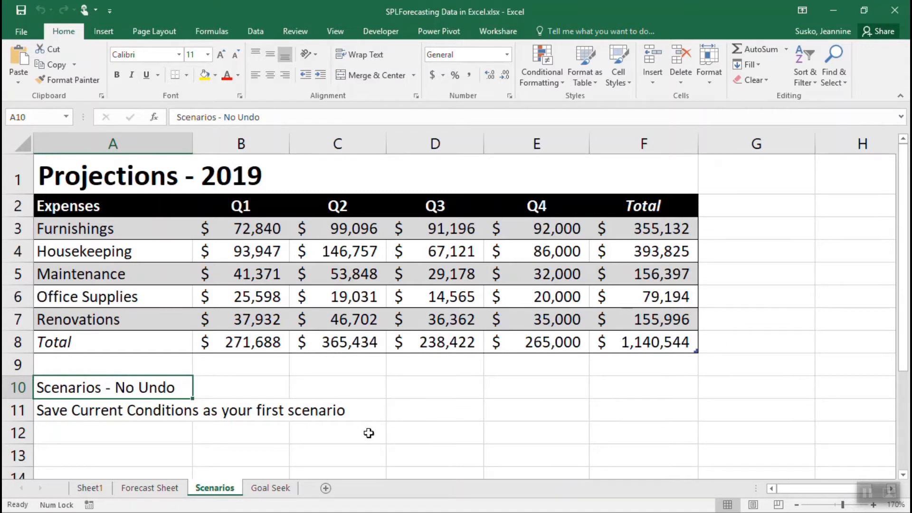
left_click(150, 417)
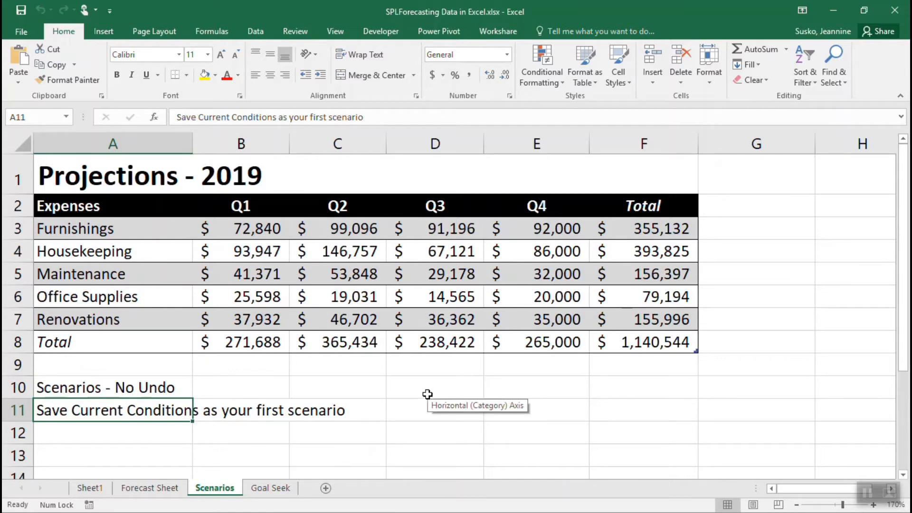
Add a scenario named Current in Scenario Manager, with E3 as the changing cell and 92000 as its value
left_click(549, 225)
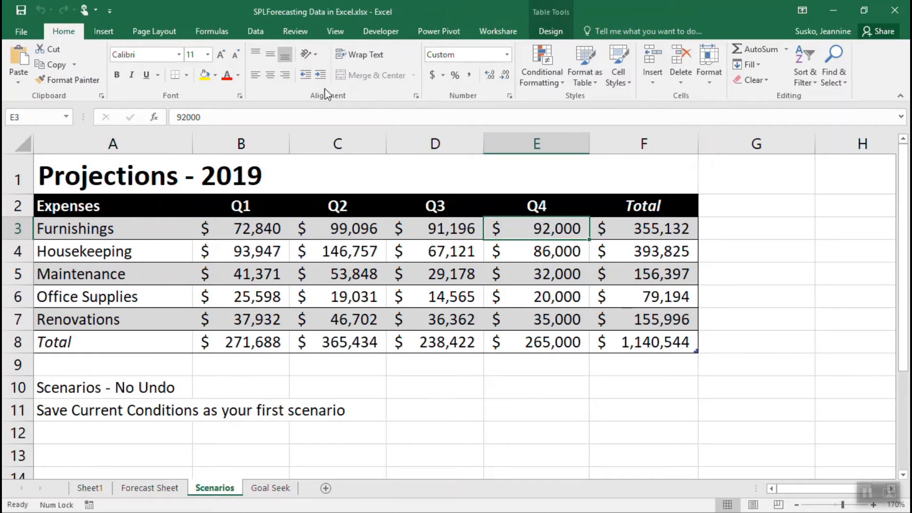
left_click(257, 32)
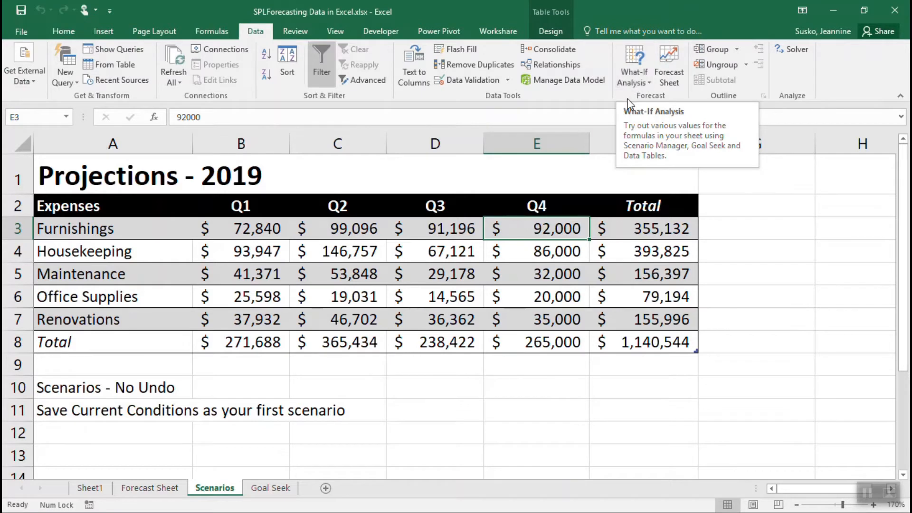
left_click(631, 79)
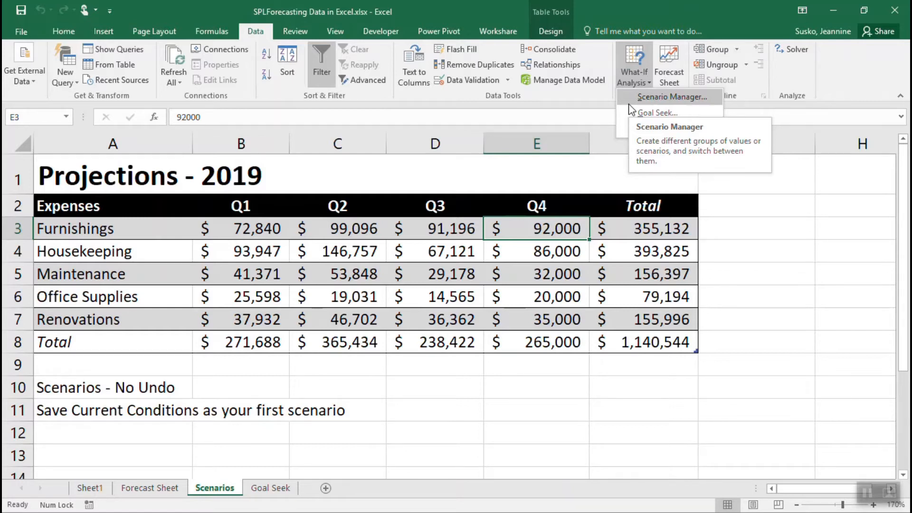
left_click(631, 96)
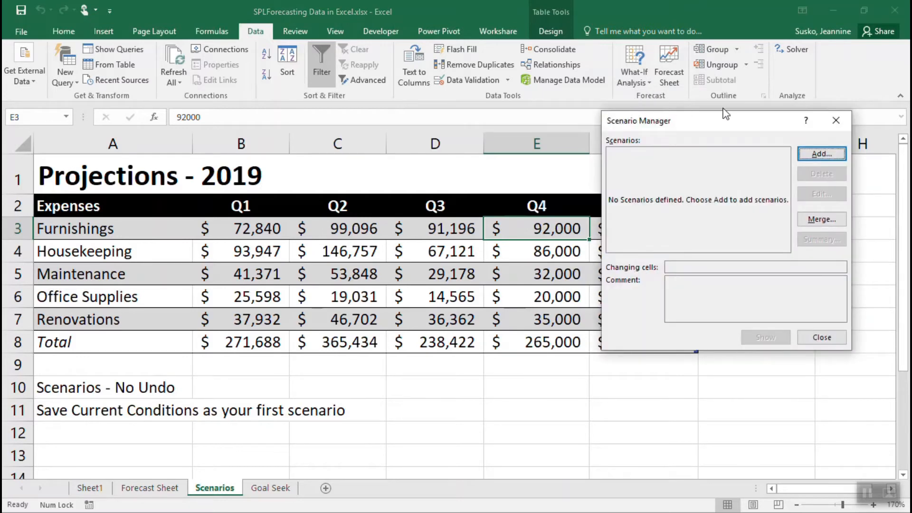
left_click_drag(720, 130, 343, 168)
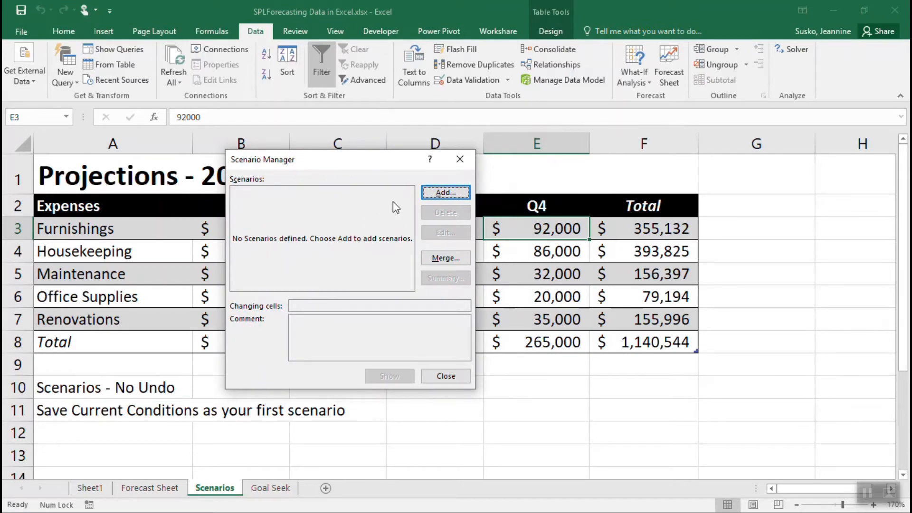
left_click(444, 193)
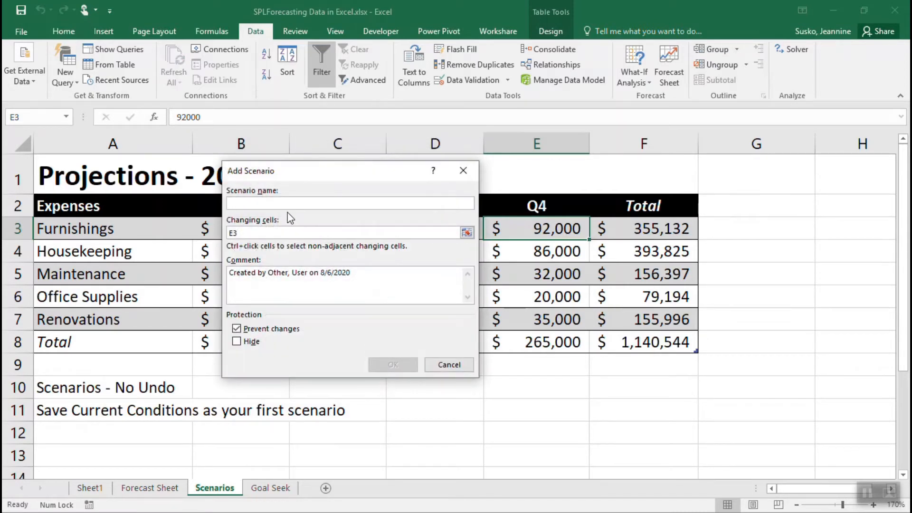
type("Current")
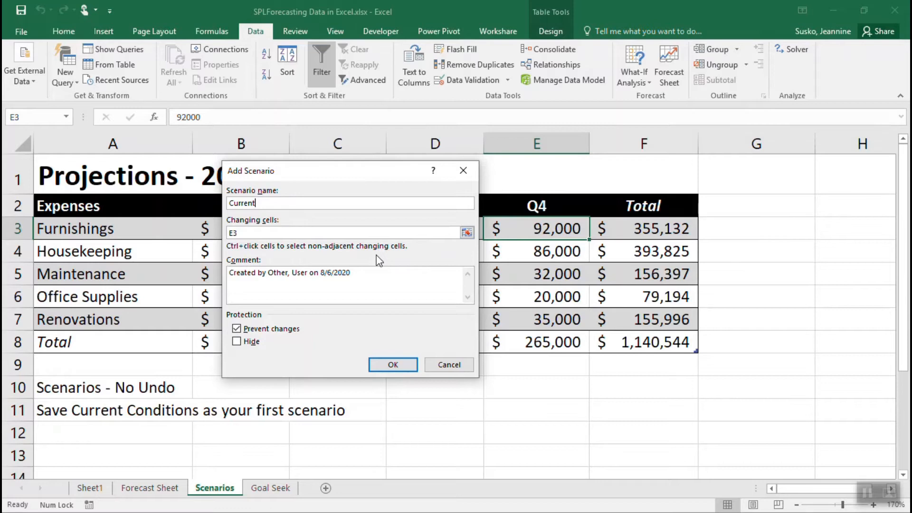
left_click(392, 365)
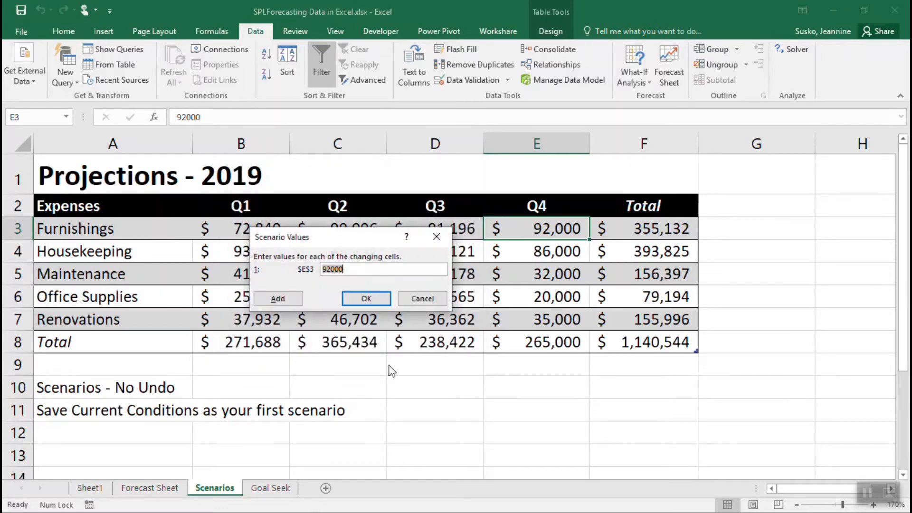
left_click(362, 270)
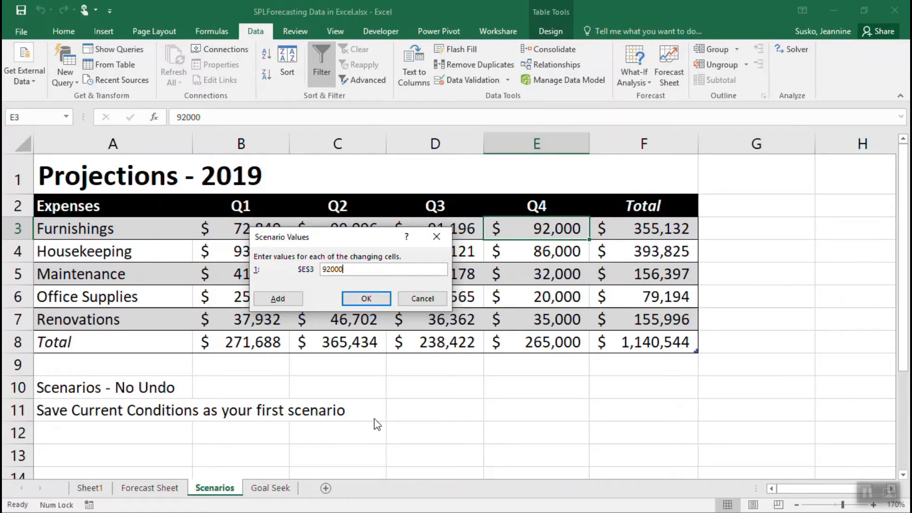
left_click(374, 300)
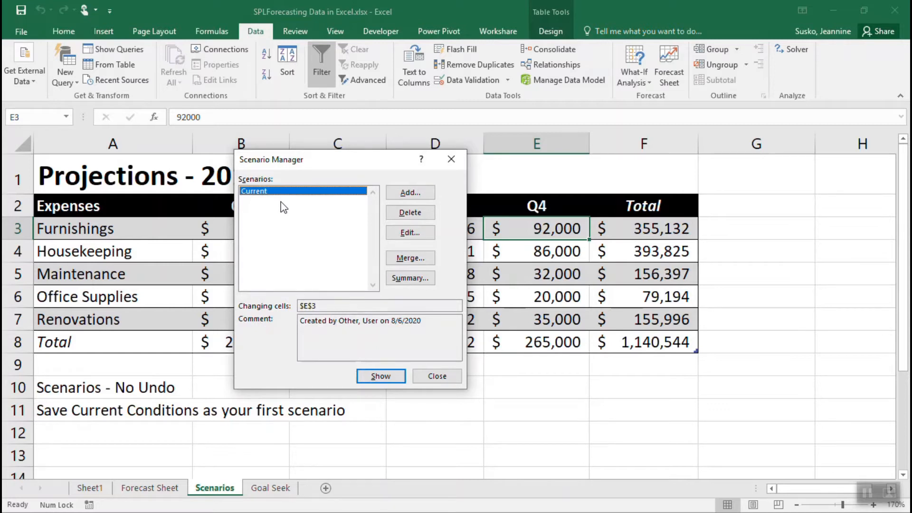
Add a scenario named Purchase & Keep Existing that sets changing cell E3 to 115000
left_click(419, 192)
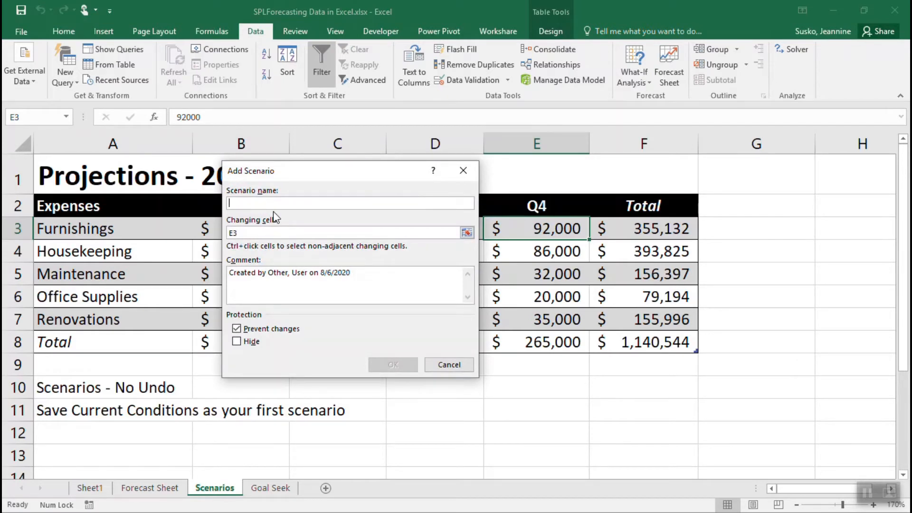
type("Purc")
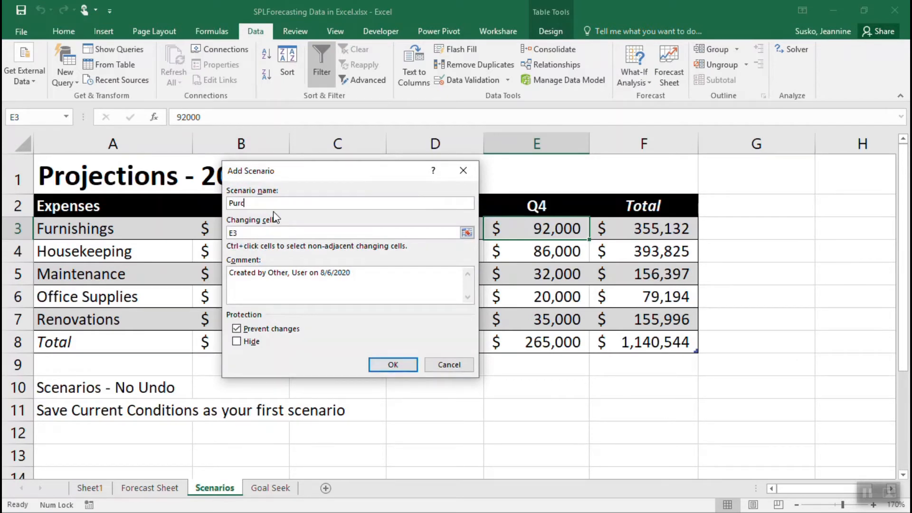
type("hase & Keep Existing")
left_click(403, 365)
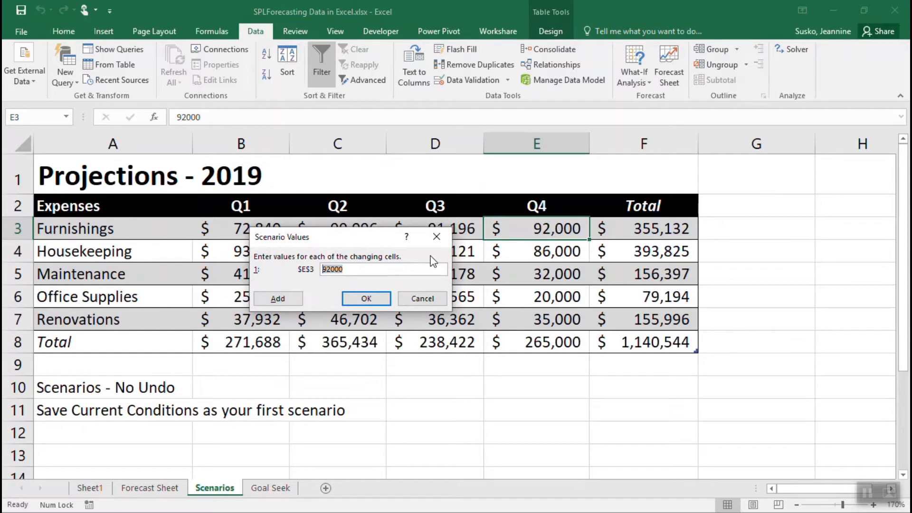
type("115000")
left_click(379, 302)
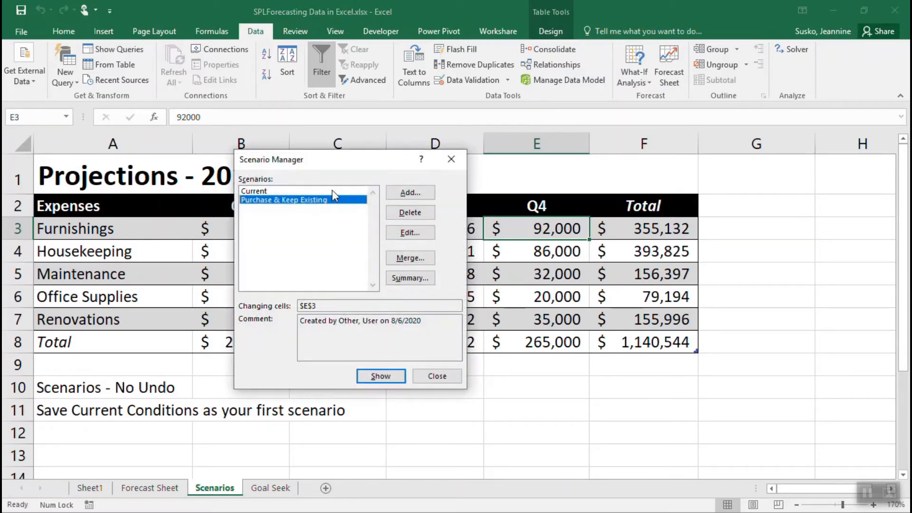
left_click(332, 190)
left_click(333, 200)
Add a scenario named Purchase & Sell Existing with 110,000 as the value for E3, and close Scenario Manager
left_click(421, 192)
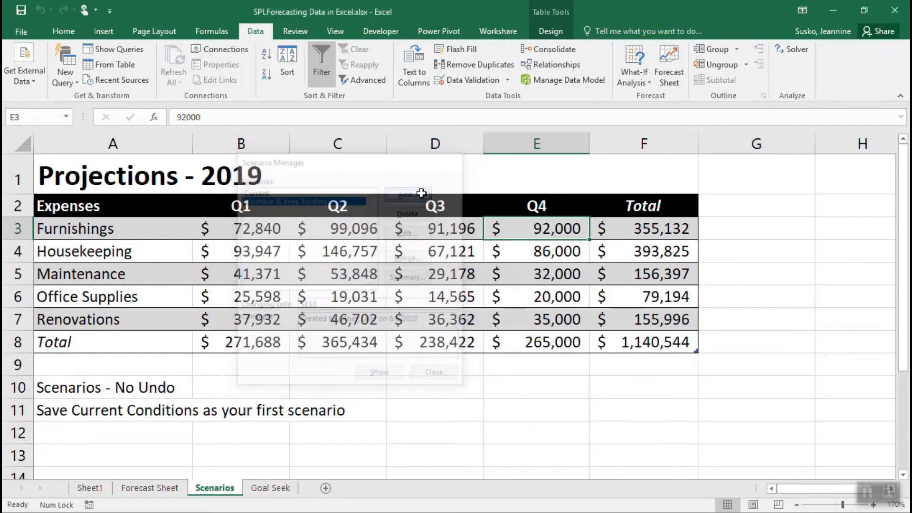
type("P")
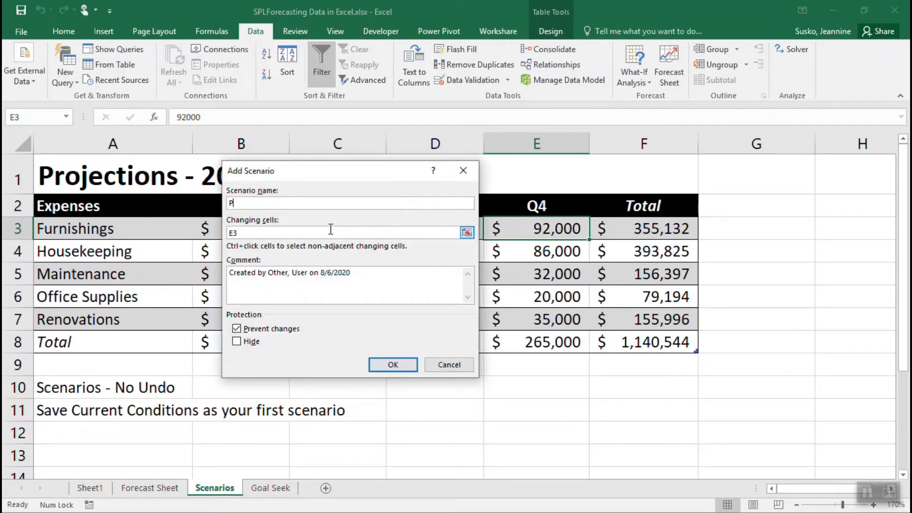
type("urchase & Sell Existing")
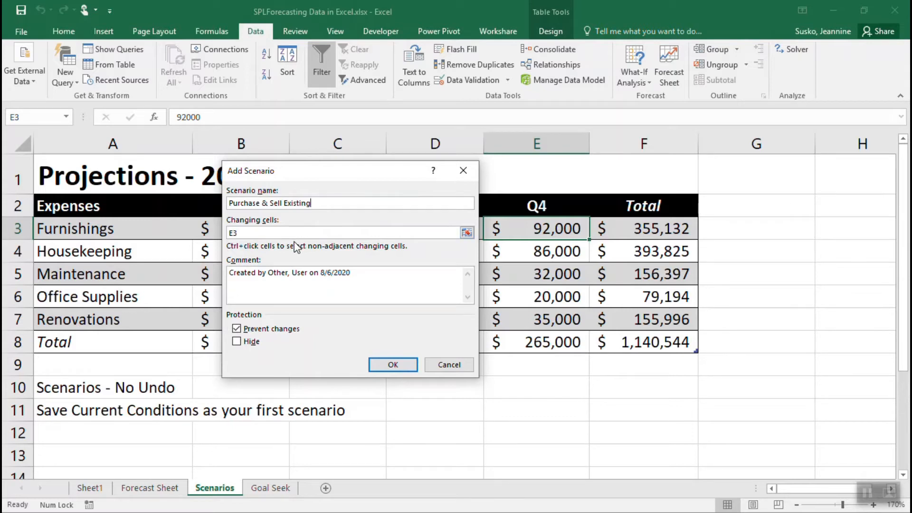
left_click(396, 366)
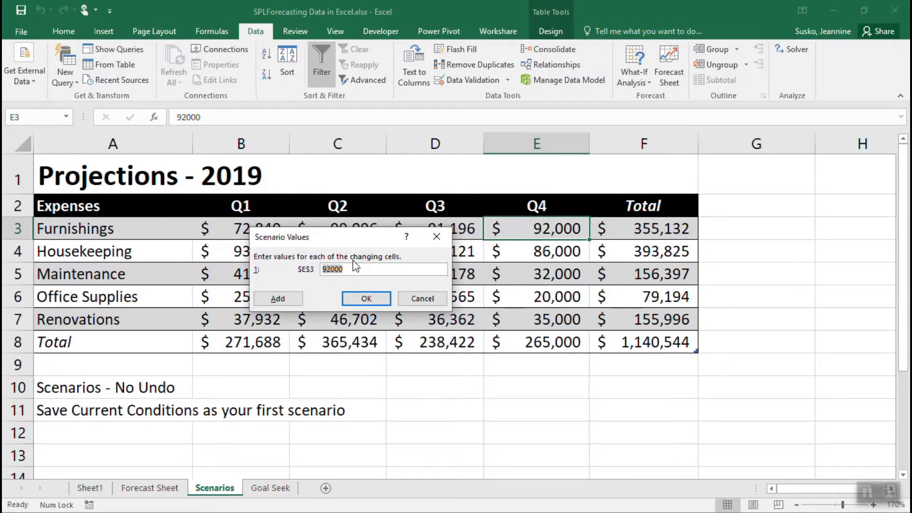
type("110,00")
key("BackSpace")
key("BackSpace")
key("BackSpace")
type(",000")
left_click(371, 303)
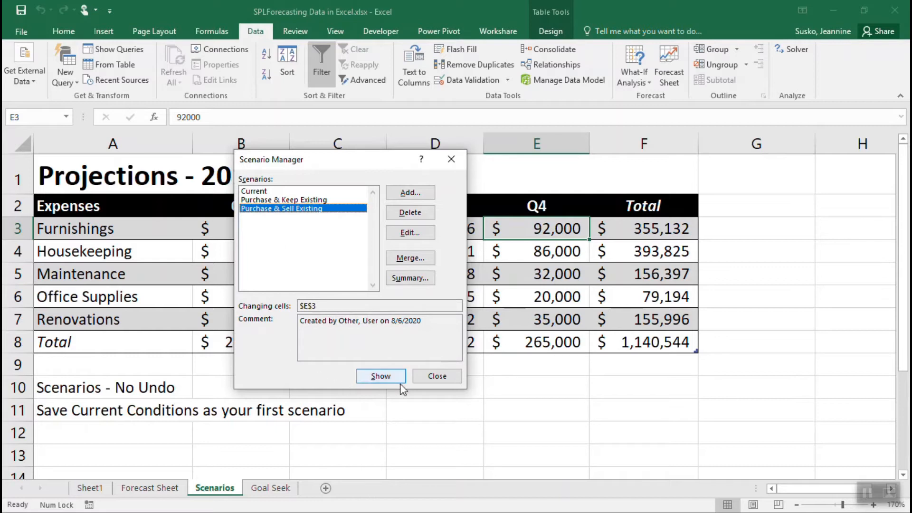
left_click(428, 377)
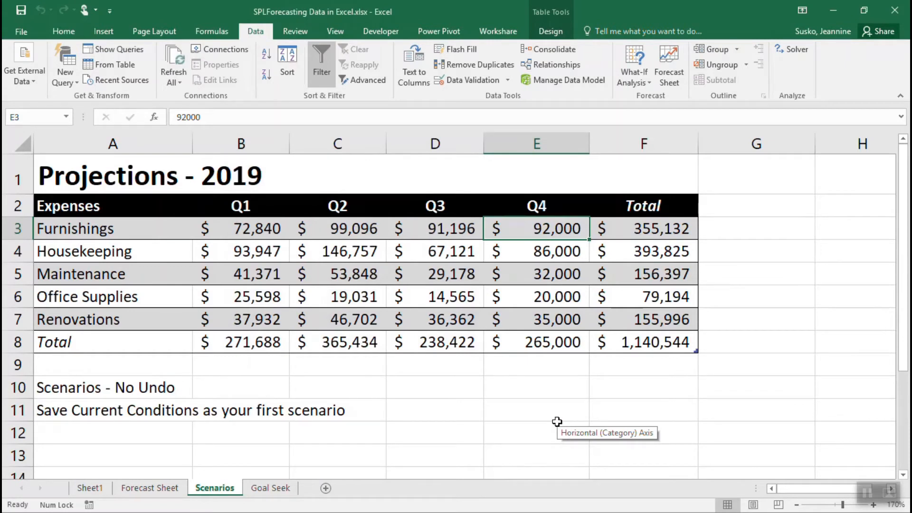
Reopen Scenario Manager and show the Purchase & Keep Existing scenario in the Projections - 2019 table
left_click(441, 364)
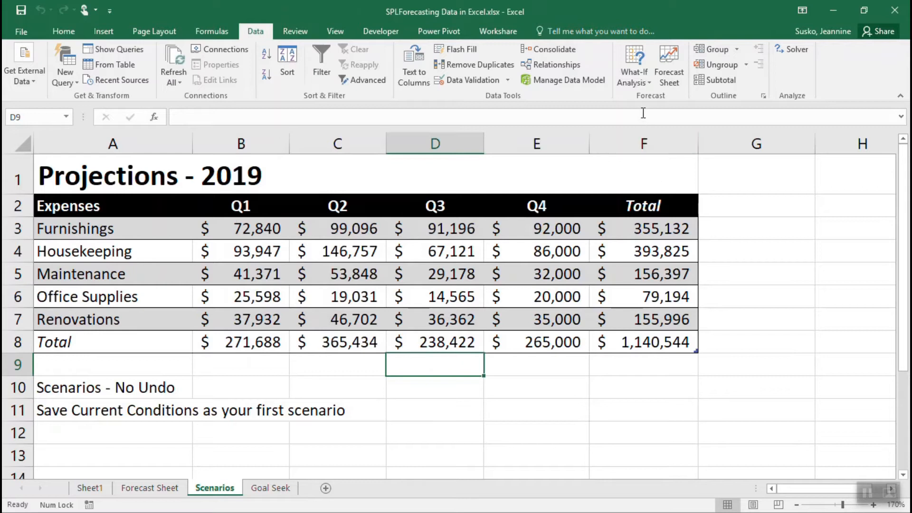
left_click(641, 82)
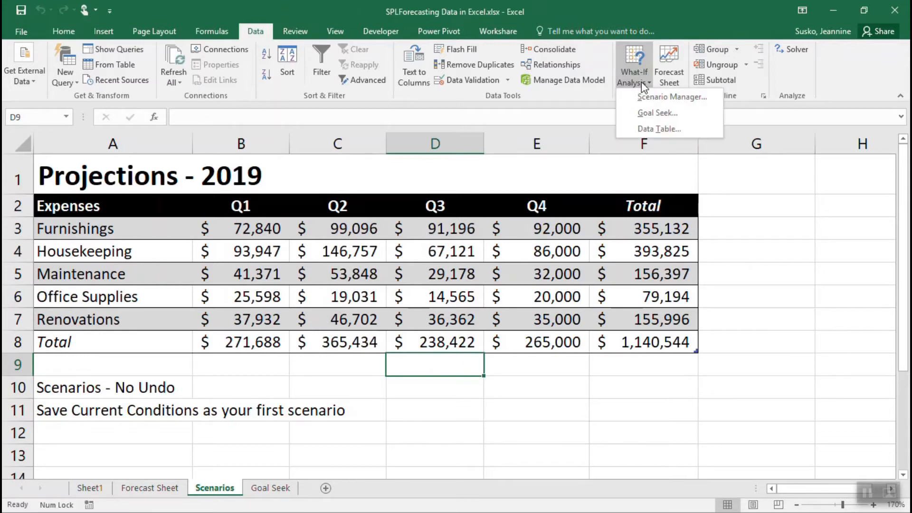
left_click(628, 99)
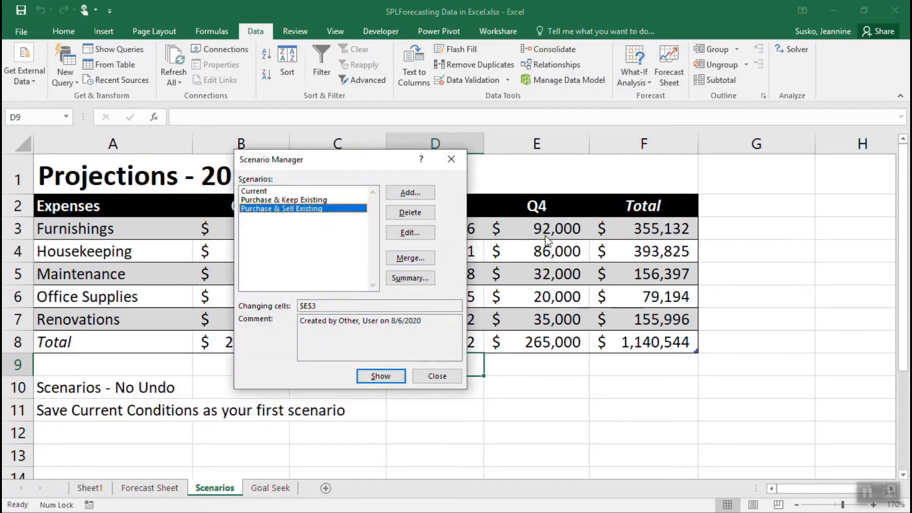
left_click(280, 191)
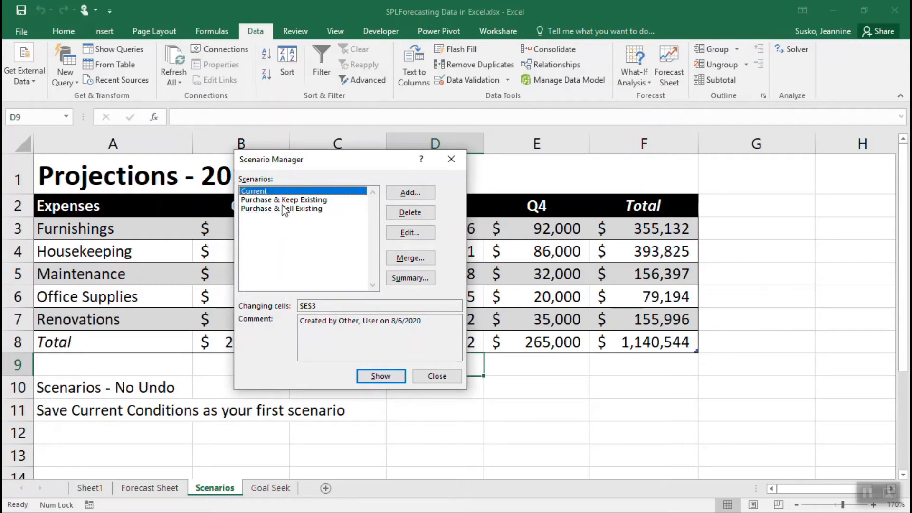
left_click(284, 200)
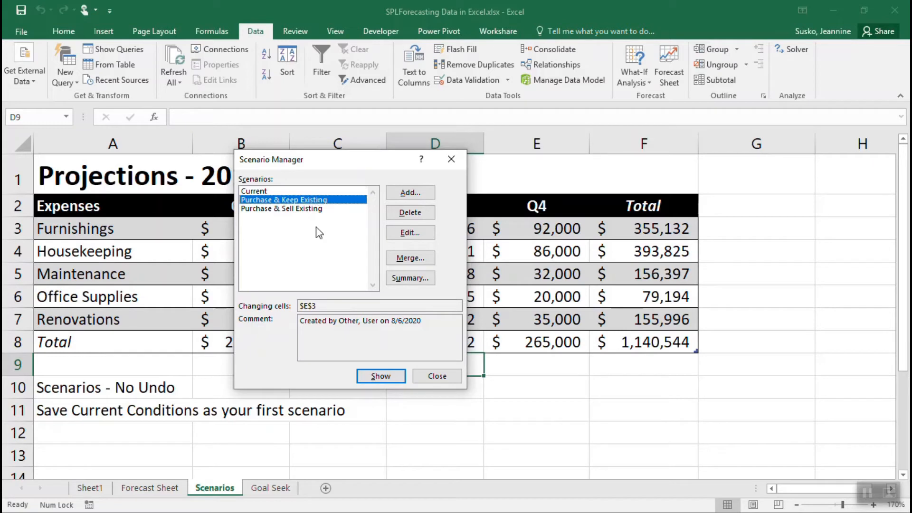
left_click(372, 375)
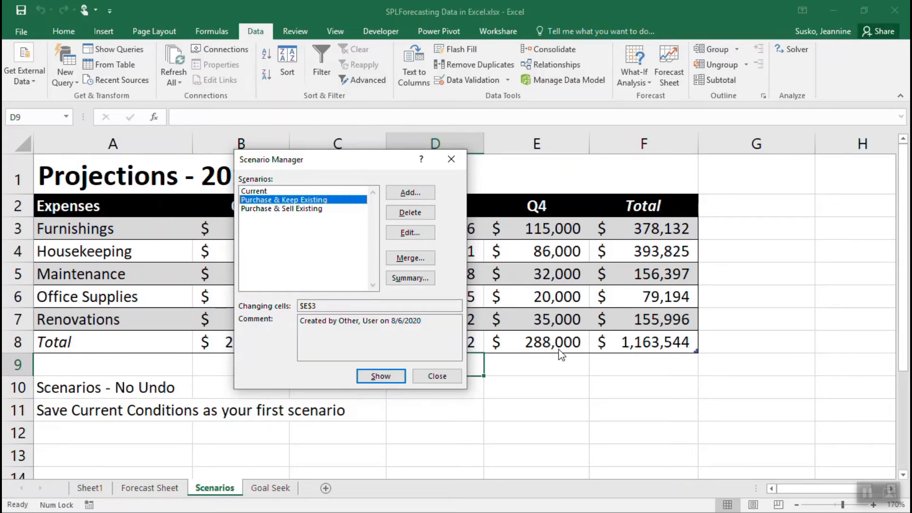
Show the Current scenario in the projections table, followed by the Purchase & Sell Existing scenario
left_click(275, 192)
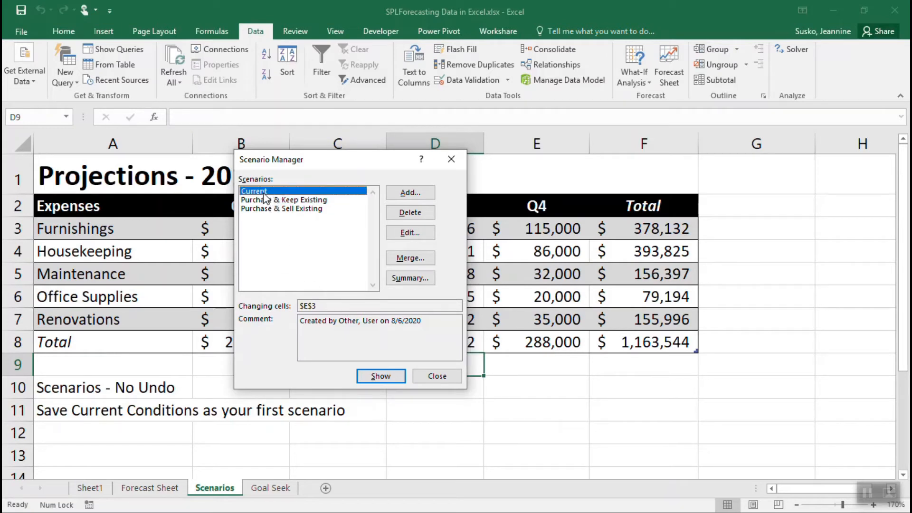
left_click(387, 378)
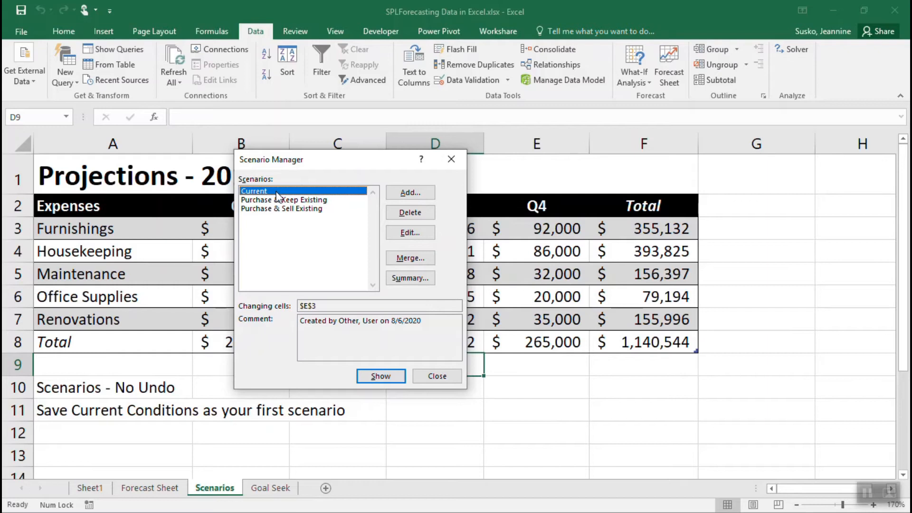
left_click(280, 209)
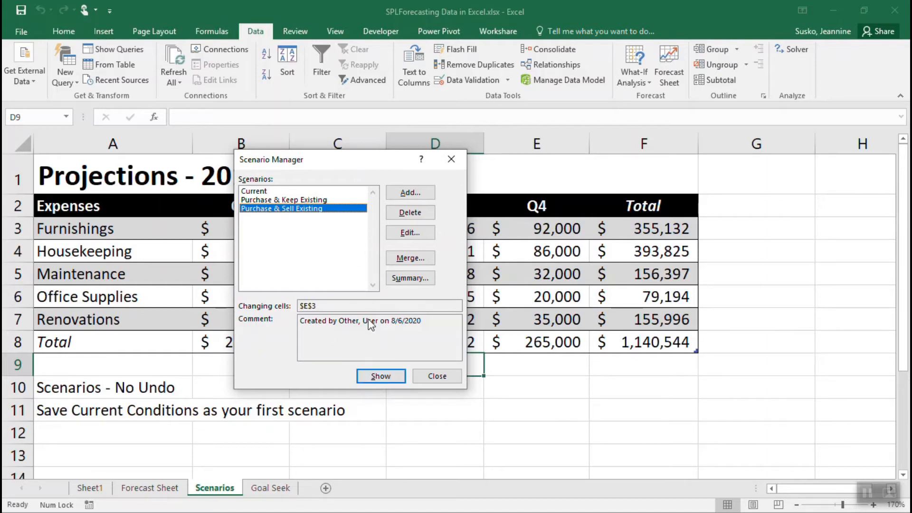
left_click(380, 376)
Create a Scenario summary report with F3 and E8 as the result cells
left_click(410, 279)
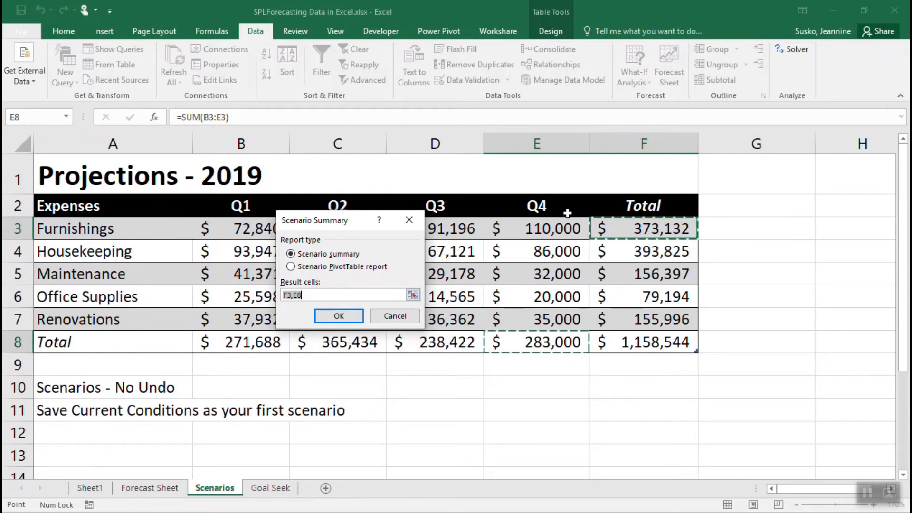
left_click(355, 317)
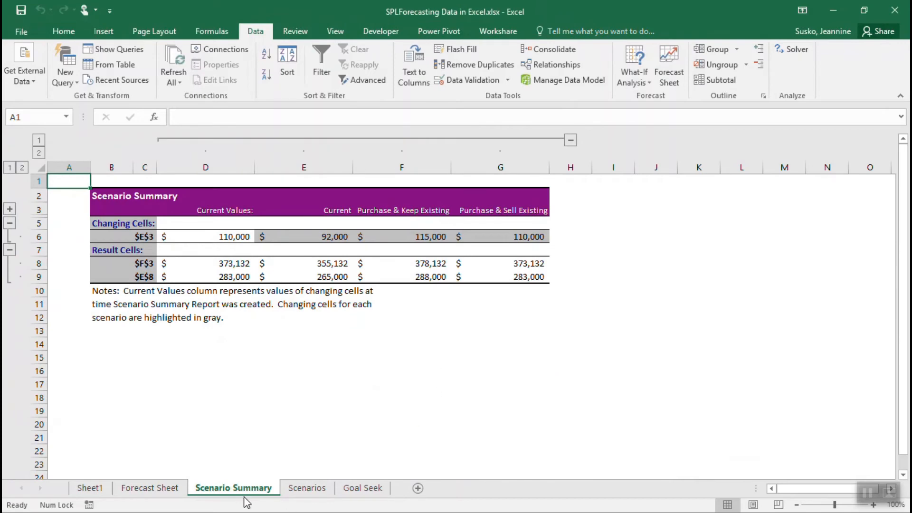
Compare the Scenario Summary with the Scenarios sheet, expanding its comment row and examining each scenario's column and the F3 result cell
left_click(306, 489)
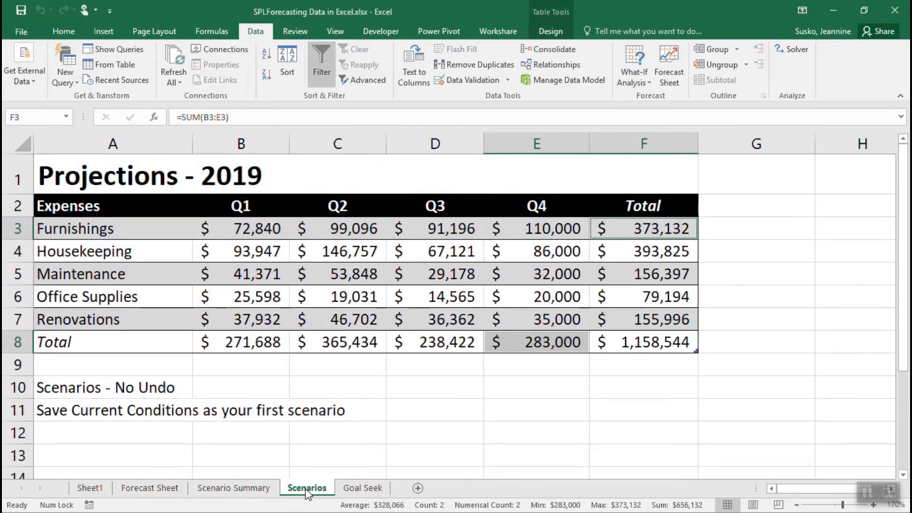
left_click(239, 489)
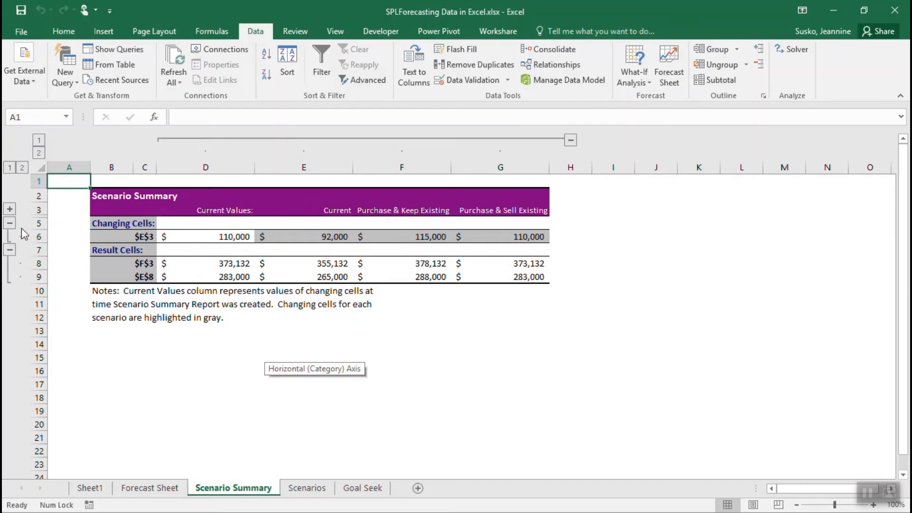
left_click(10, 209)
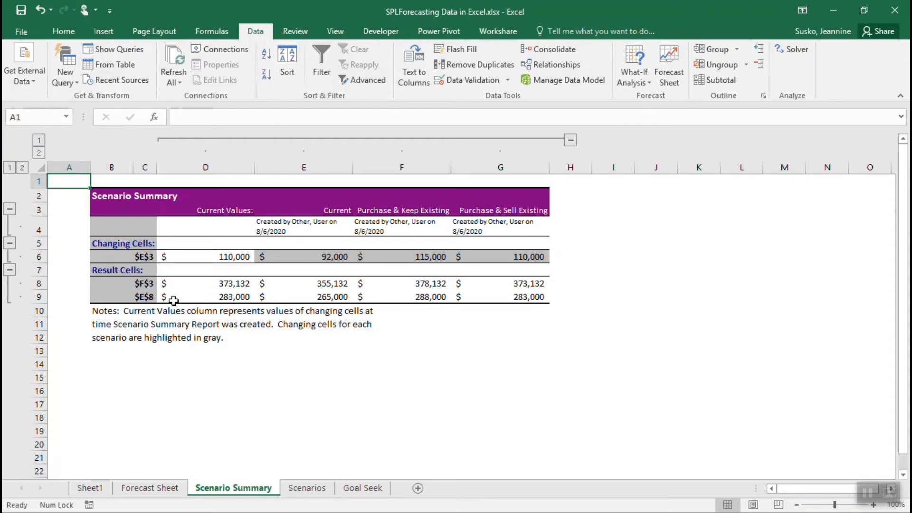
left_click(338, 210)
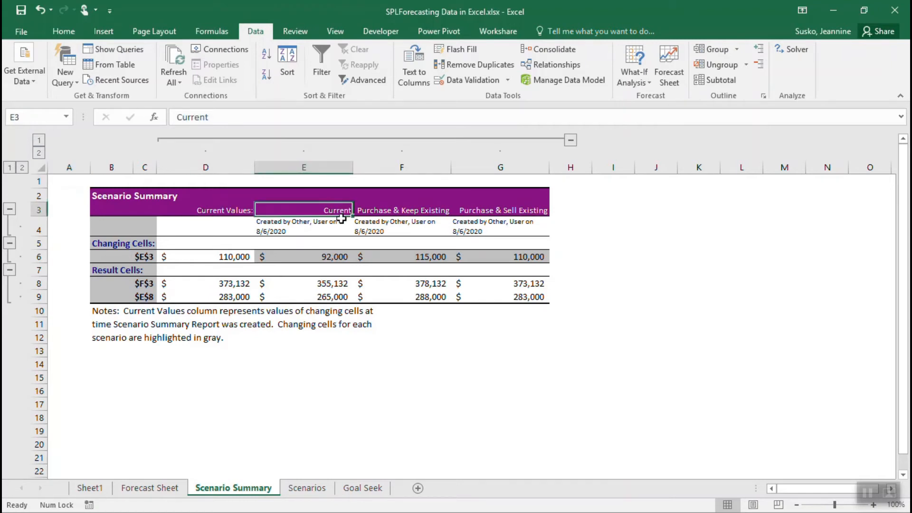
left_click(402, 211)
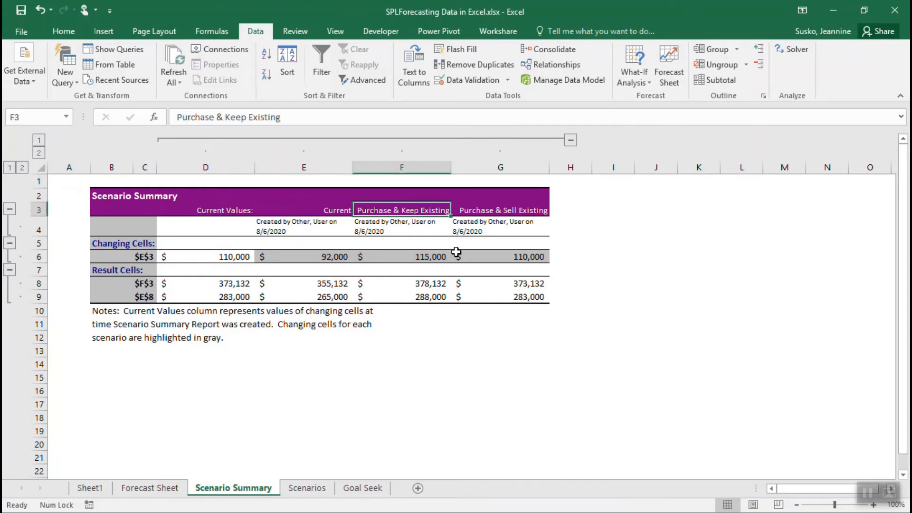
left_click(508, 210)
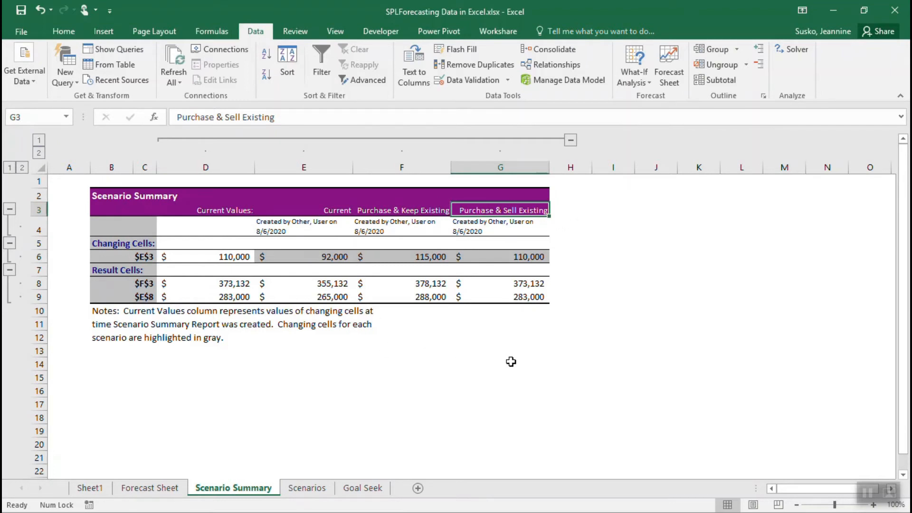
left_click(142, 284)
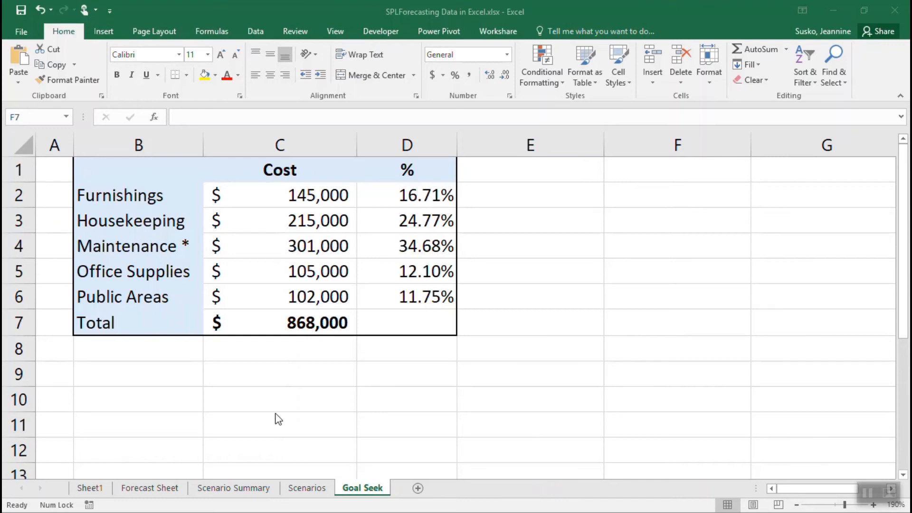
Start Goal Seek on the Goal Seek sheet with the Maintenance percentage in D4 as the set cell and 30% as the target value
left_click(375, 244)
left_click(385, 248)
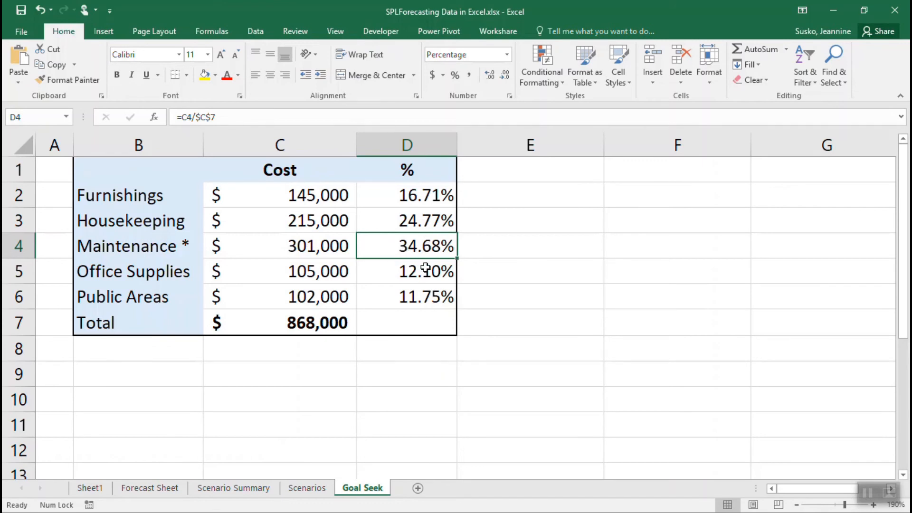
left_click(255, 32)
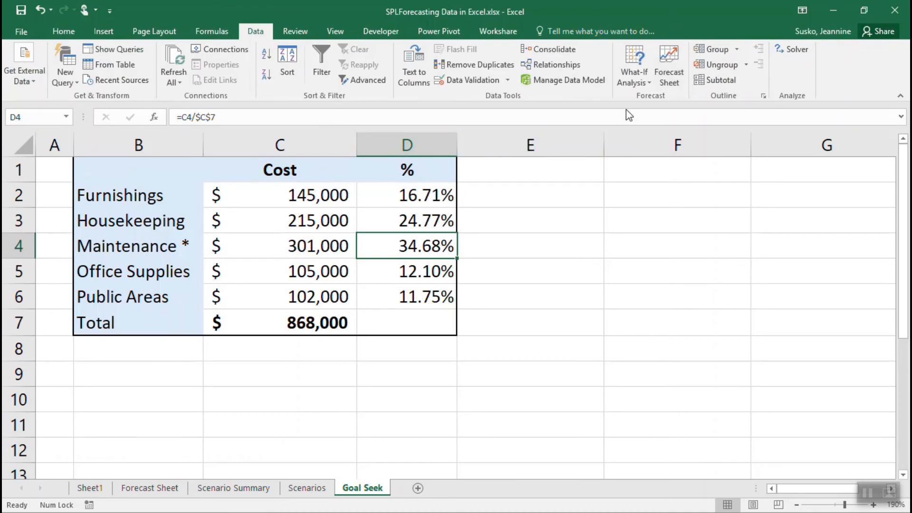
left_click(632, 82)
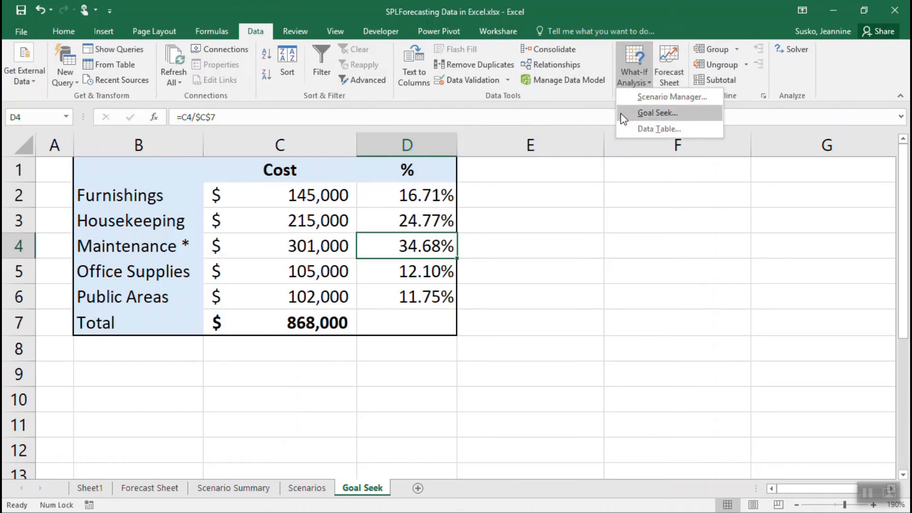
left_click(634, 112)
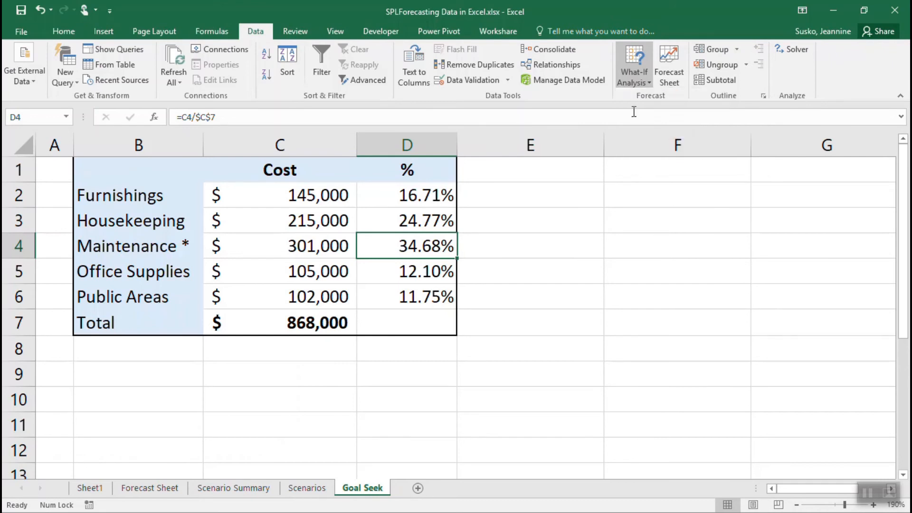
left_click_drag(344, 235, 566, 178)
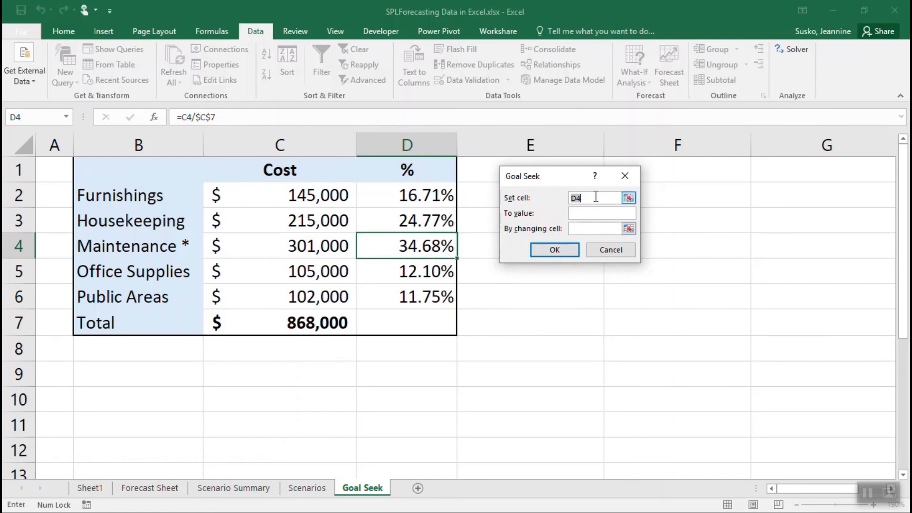
left_click(592, 215)
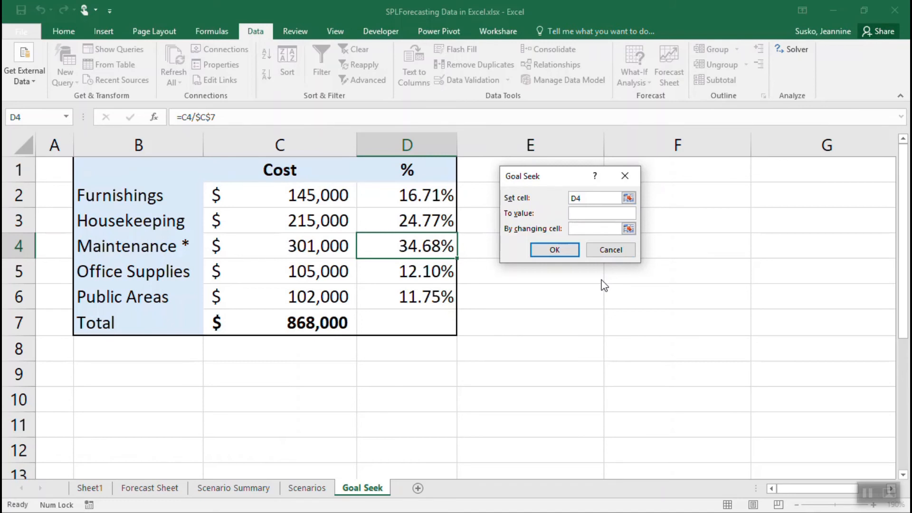
type("30%")
Use the Maintenance cost in C4 as the changing cell, run Goal Seek, accept the solution and check C4 and D4
left_click(582, 230)
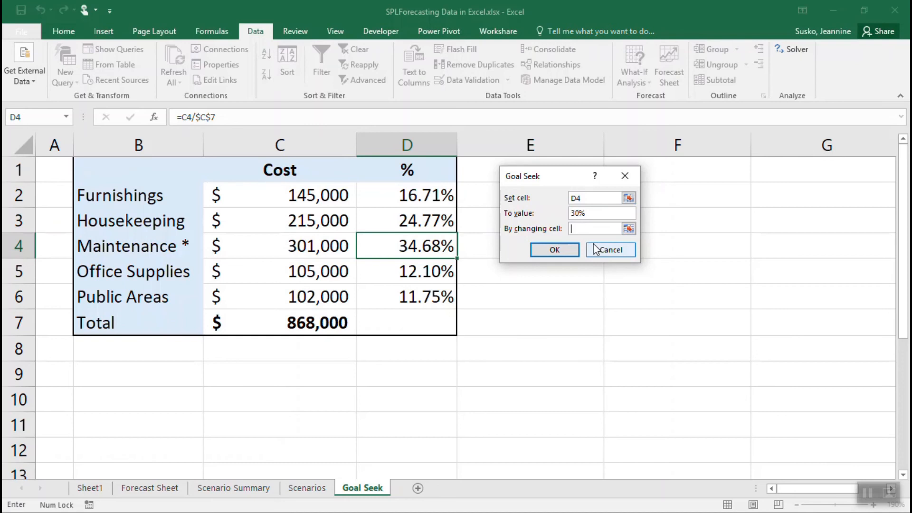
left_click(315, 246)
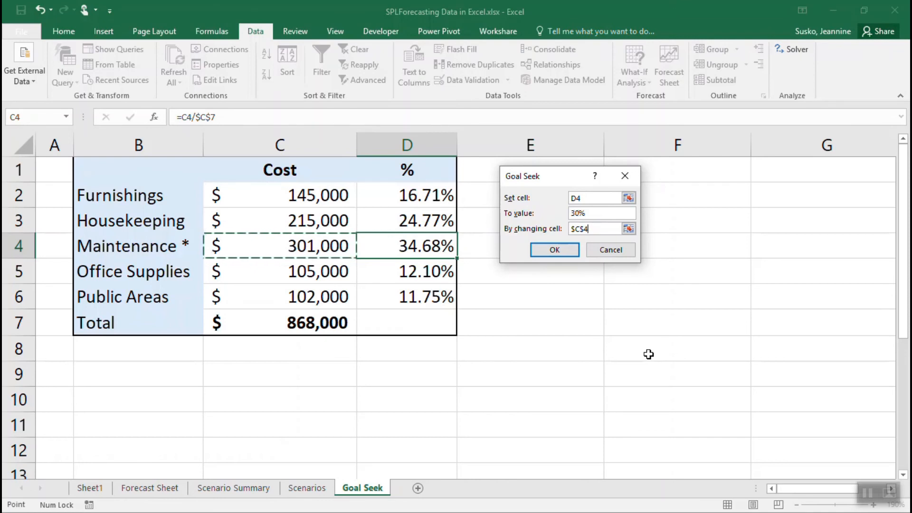
left_click(563, 250)
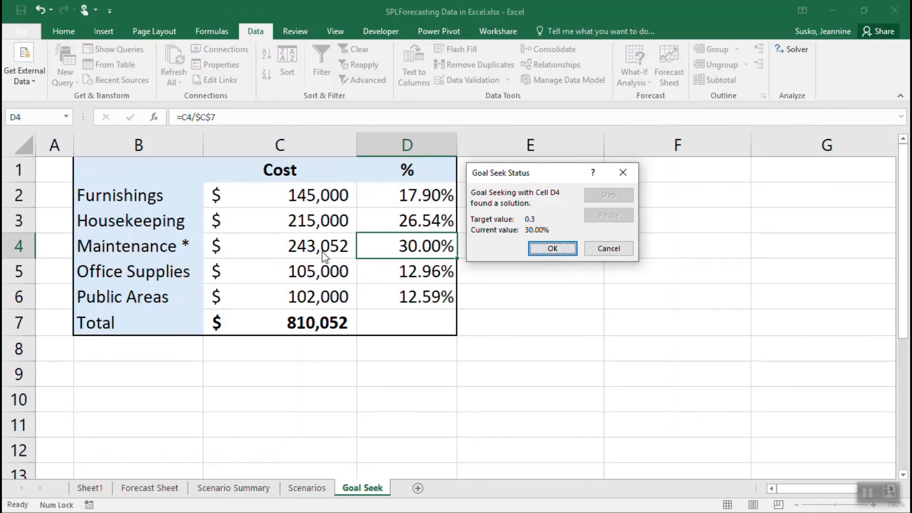
left_click(552, 249)
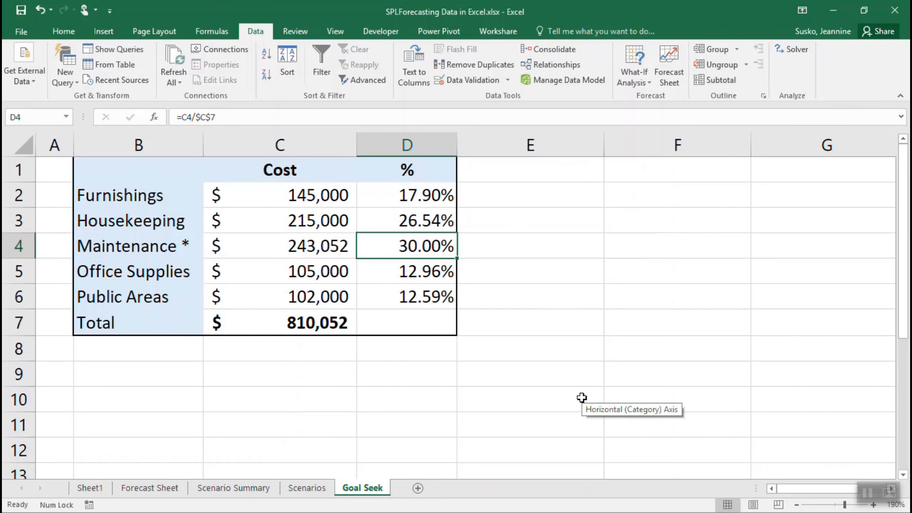
left_click(293, 243)
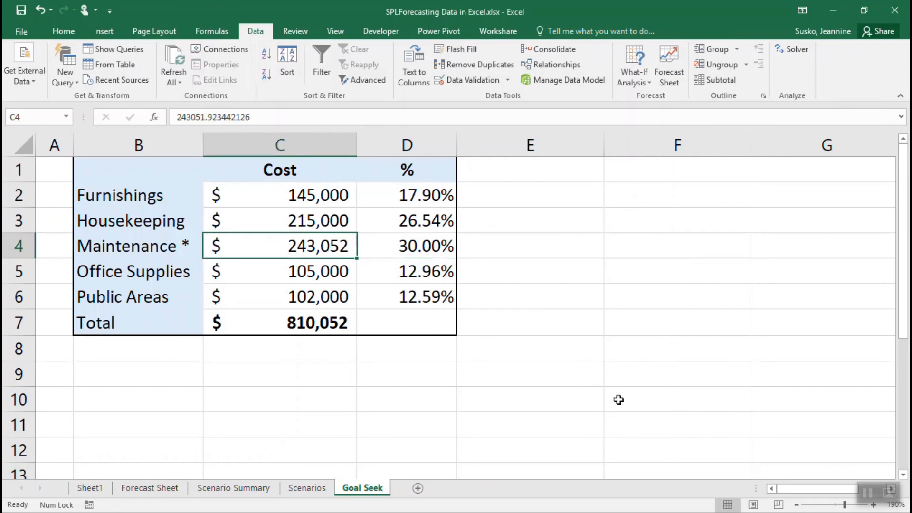
left_click(449, 247)
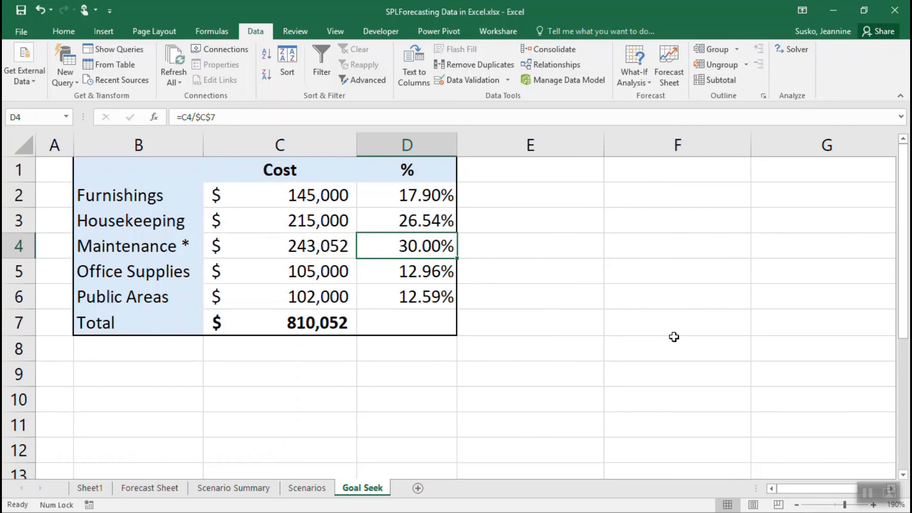